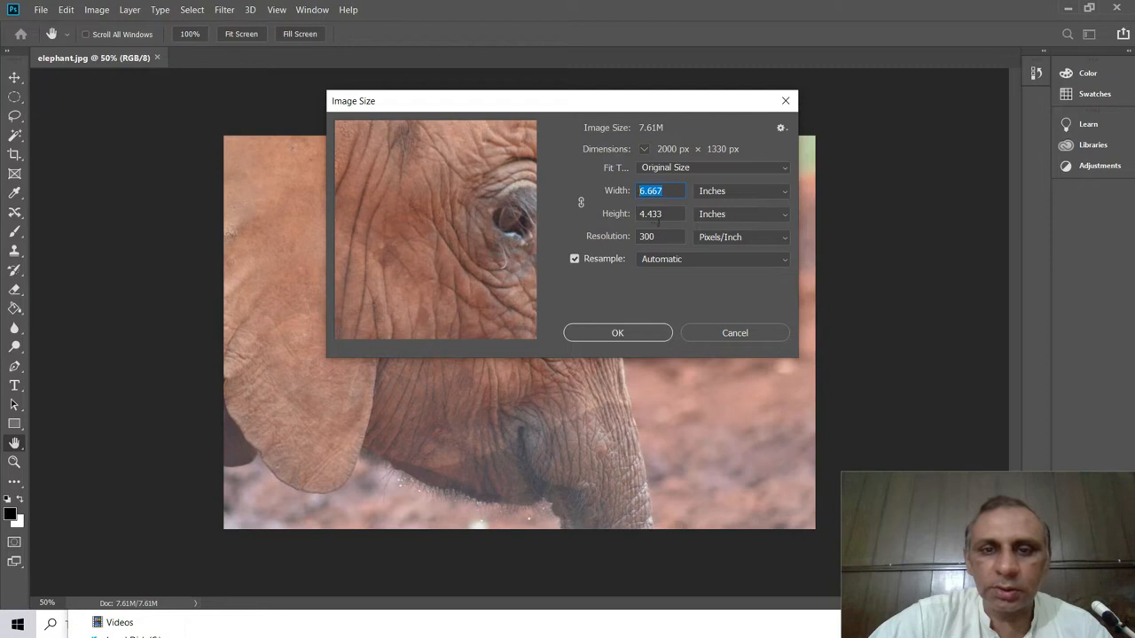
Constrain the elephant image's proportions and set its width to 6 inches.
click(656, 215)
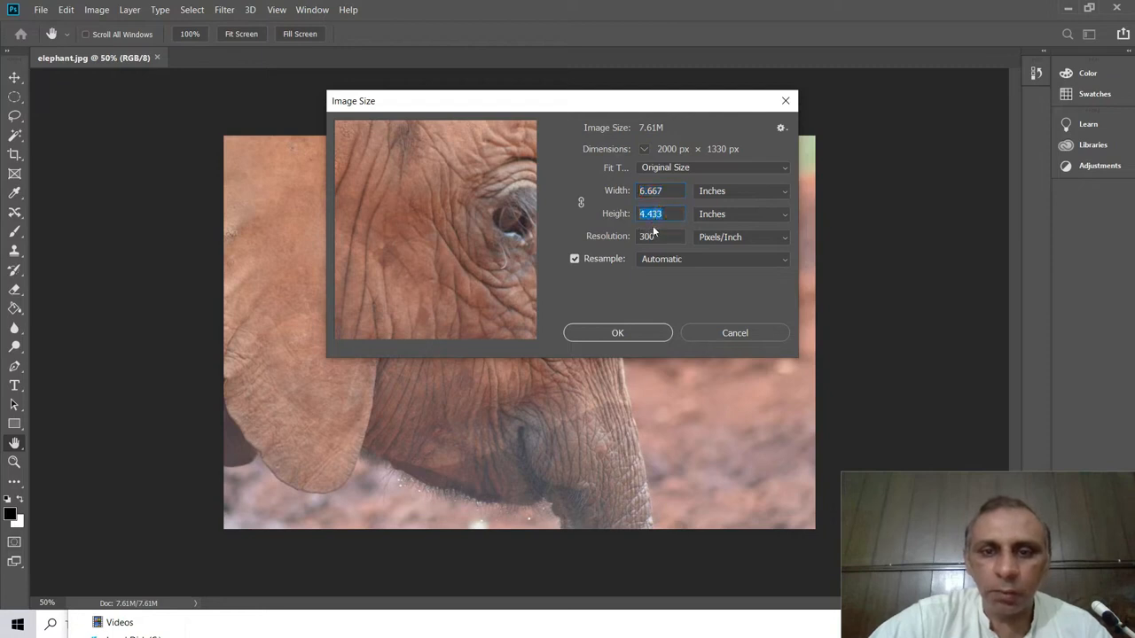
click(665, 237)
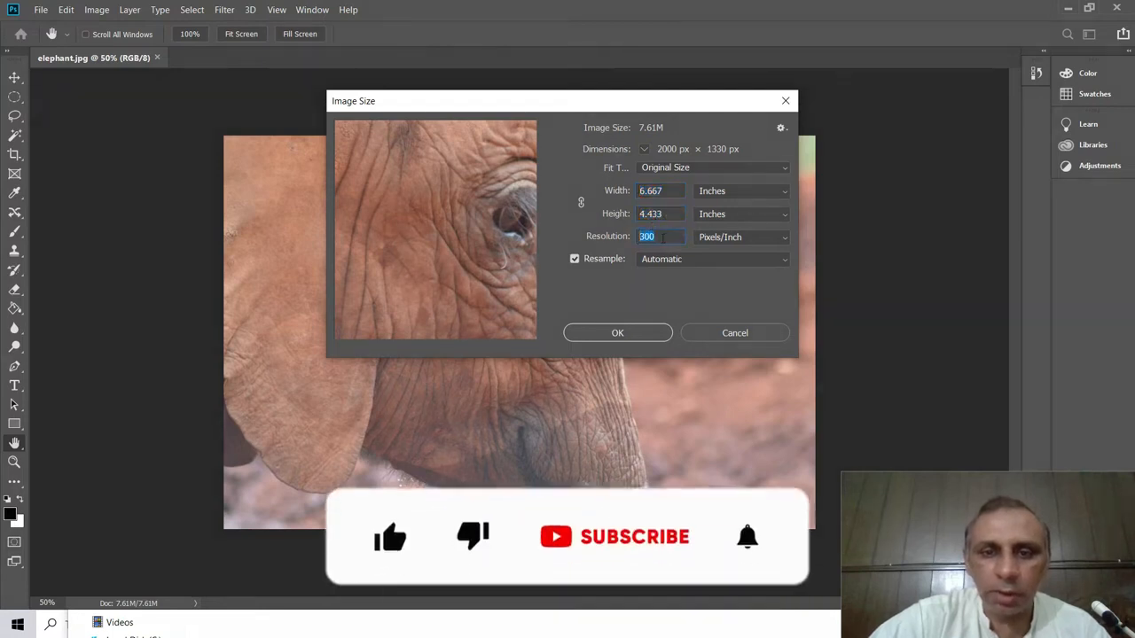
click(661, 191)
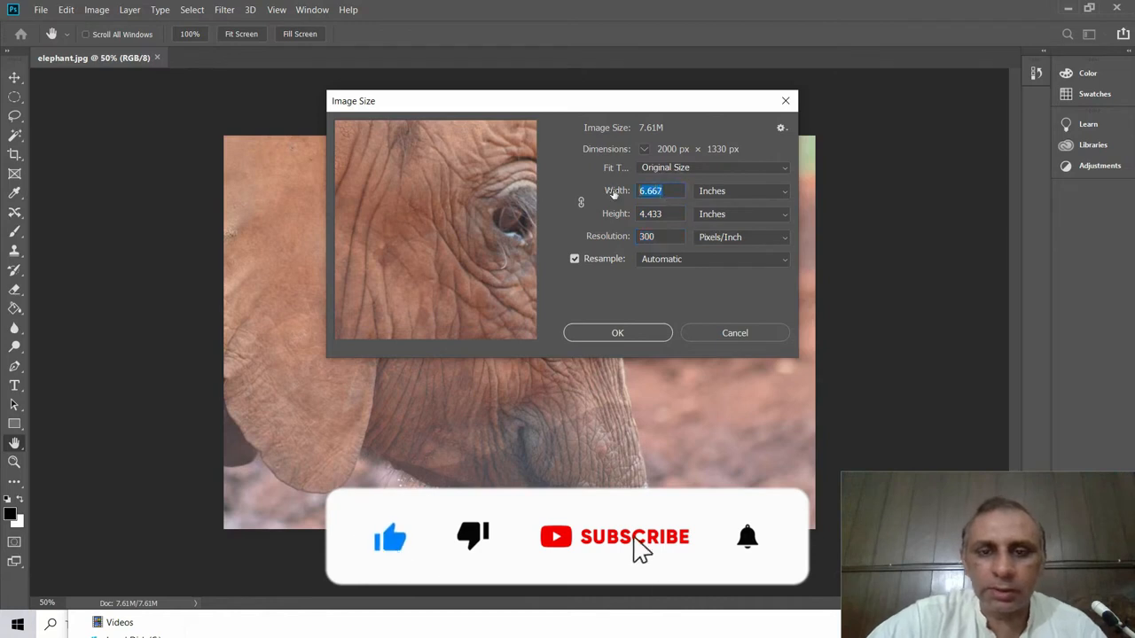
text(6)
key(Tab)
click(581, 202)
double_click(676, 192)
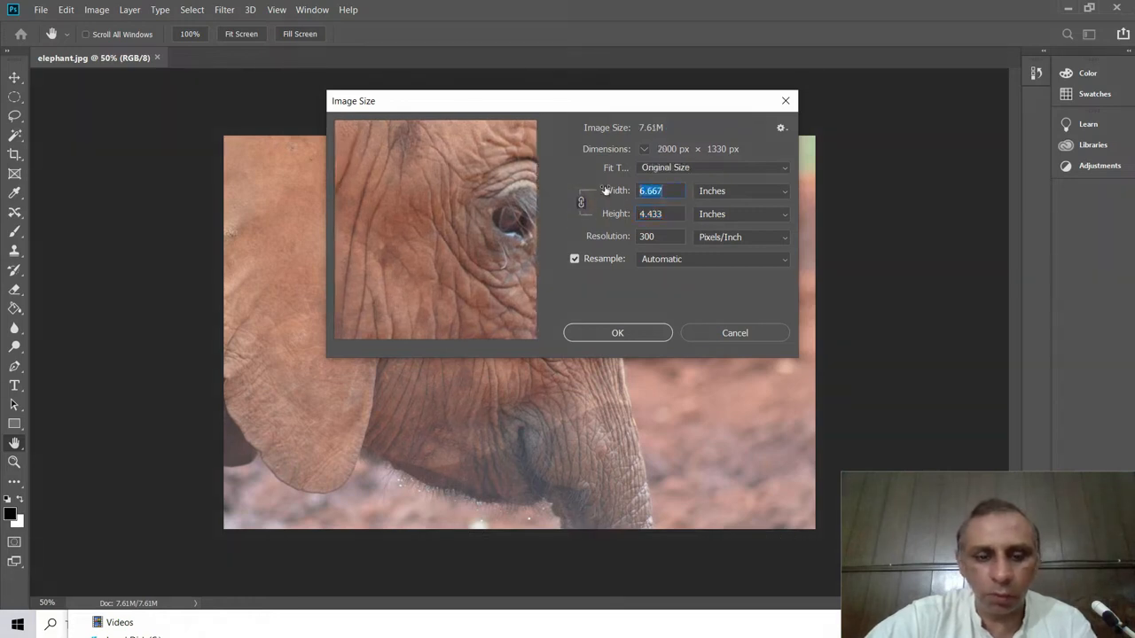
text(6)
Set the elephant image's height to 4 inches and, with proportions unlinked, its width to 6 inches, and apply the resize.
double_click(661, 215)
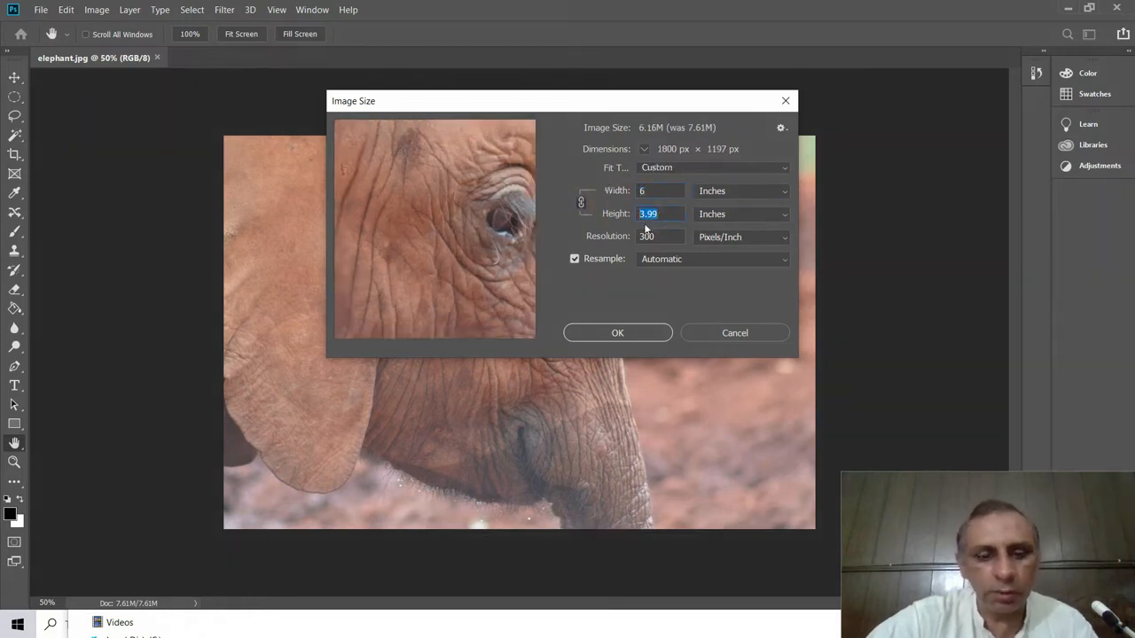
text(4)
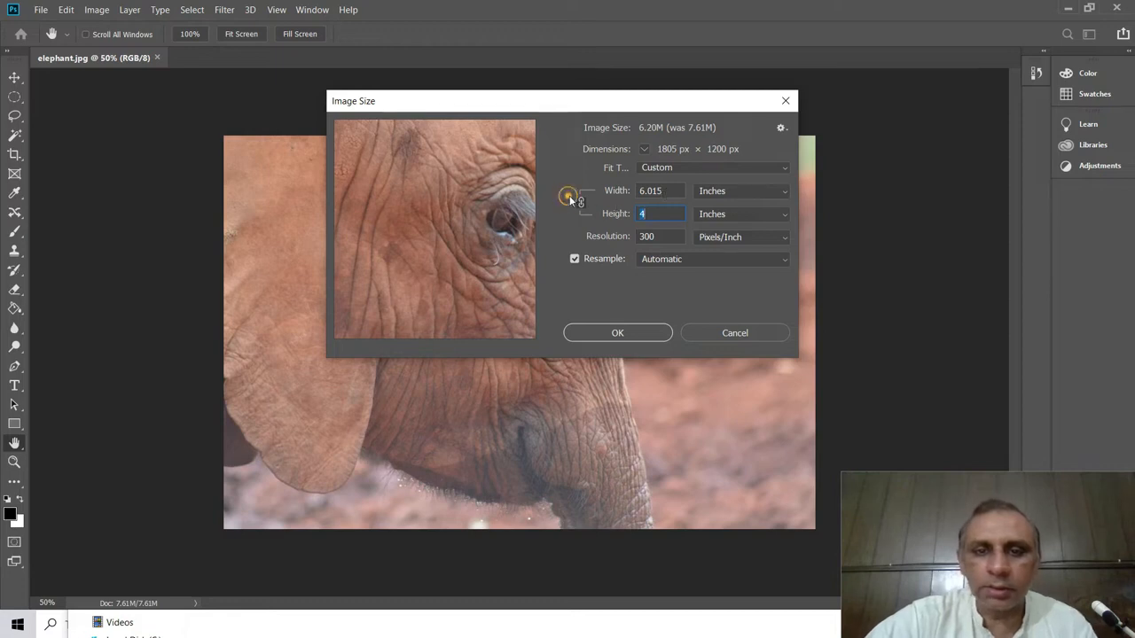
click(616, 192)
text(6)
key(Tab)
click(657, 333)
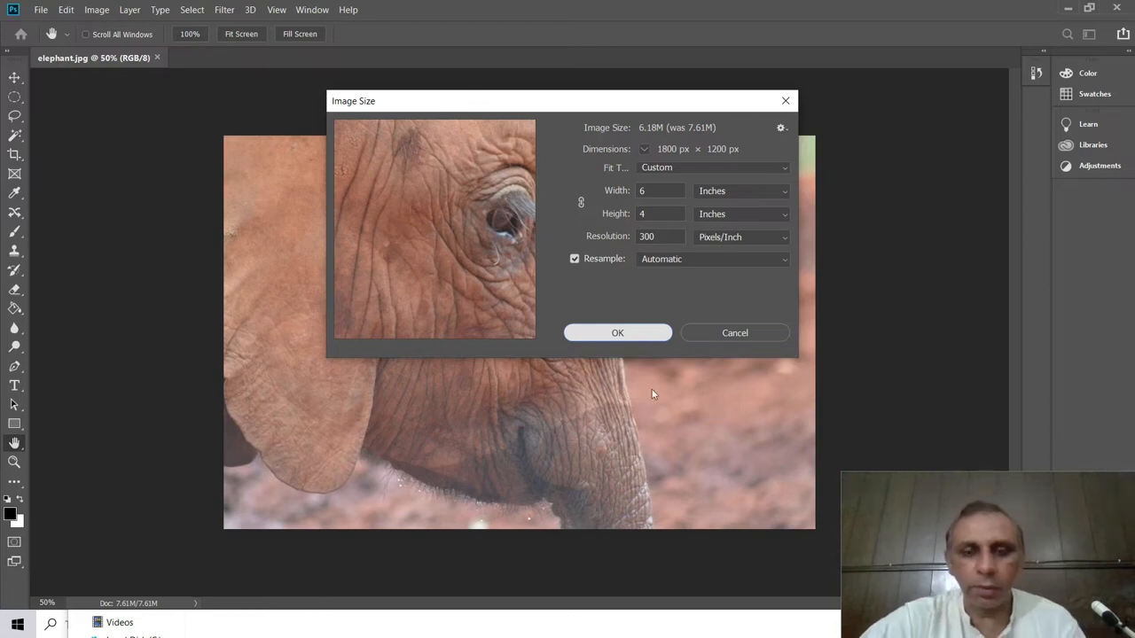
Switch to the textbook PDF in Microsoft Edge, read the Activity 12d instructions and sample layout, and return to Photoshop.
key(alt+Tab)
key(alt+Tab)
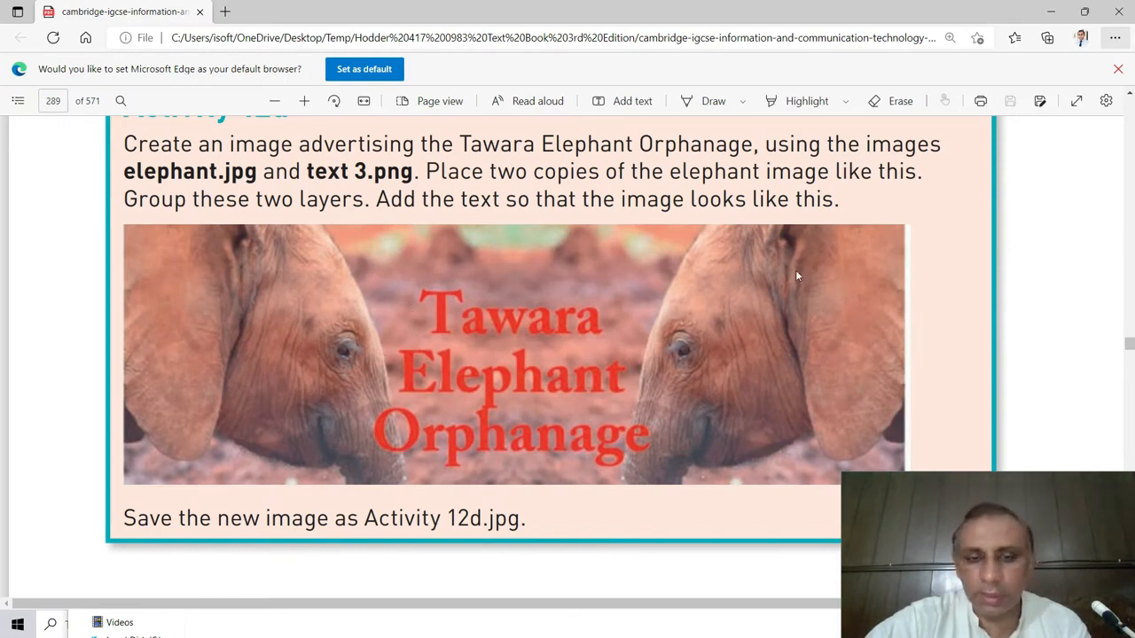
key(alt+Tab)
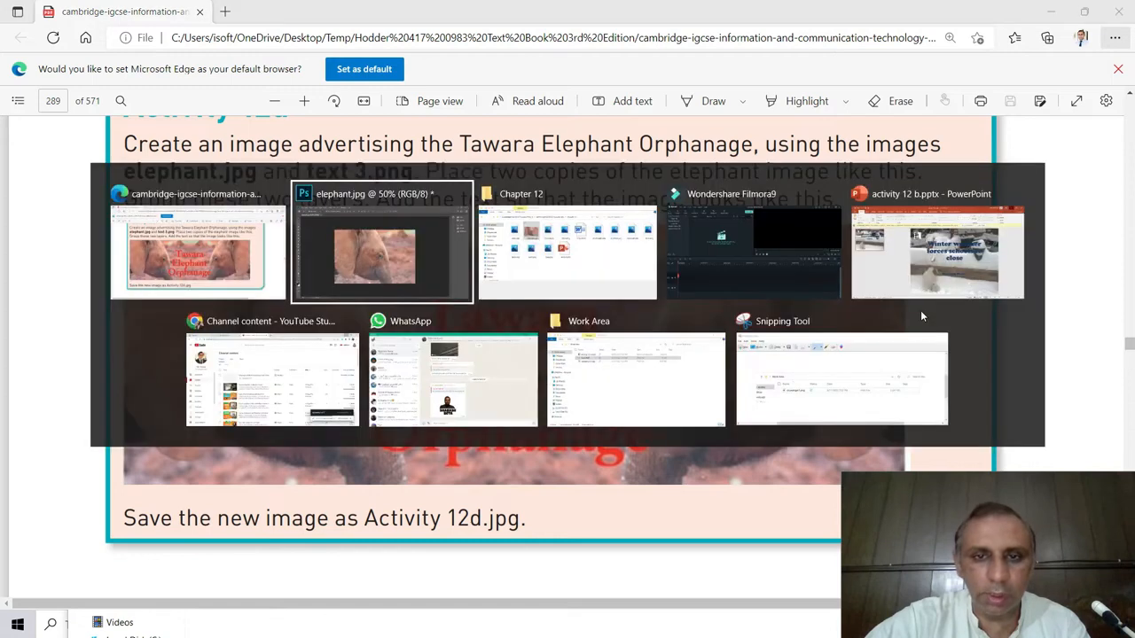
Start a new document measured in inches and set its width to 12 inches.
click(41, 9)
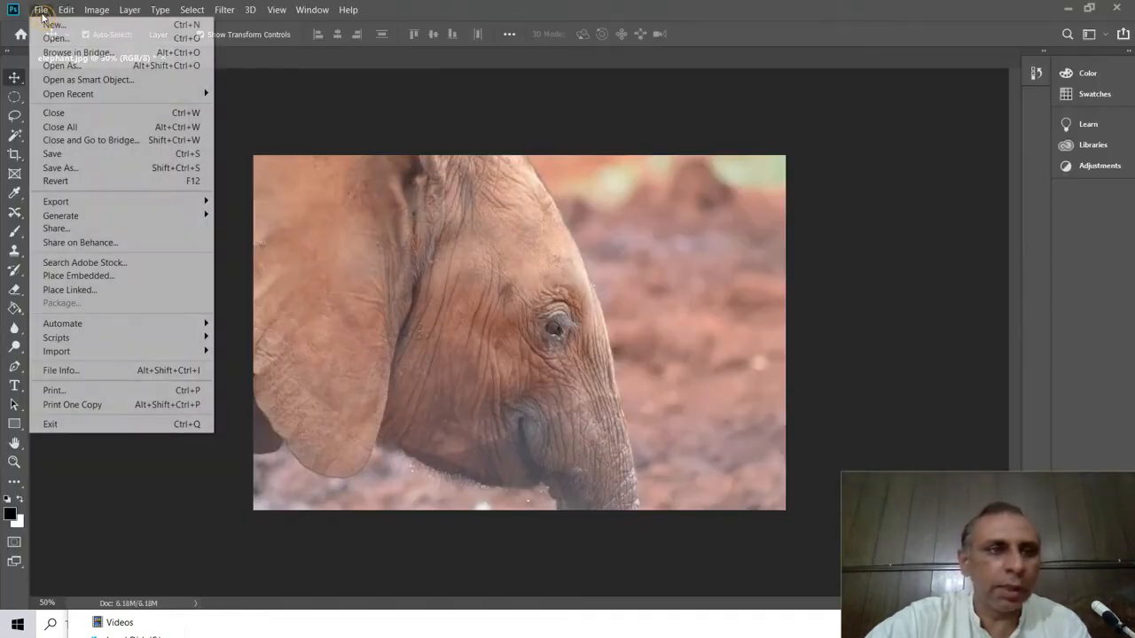
click(44, 23)
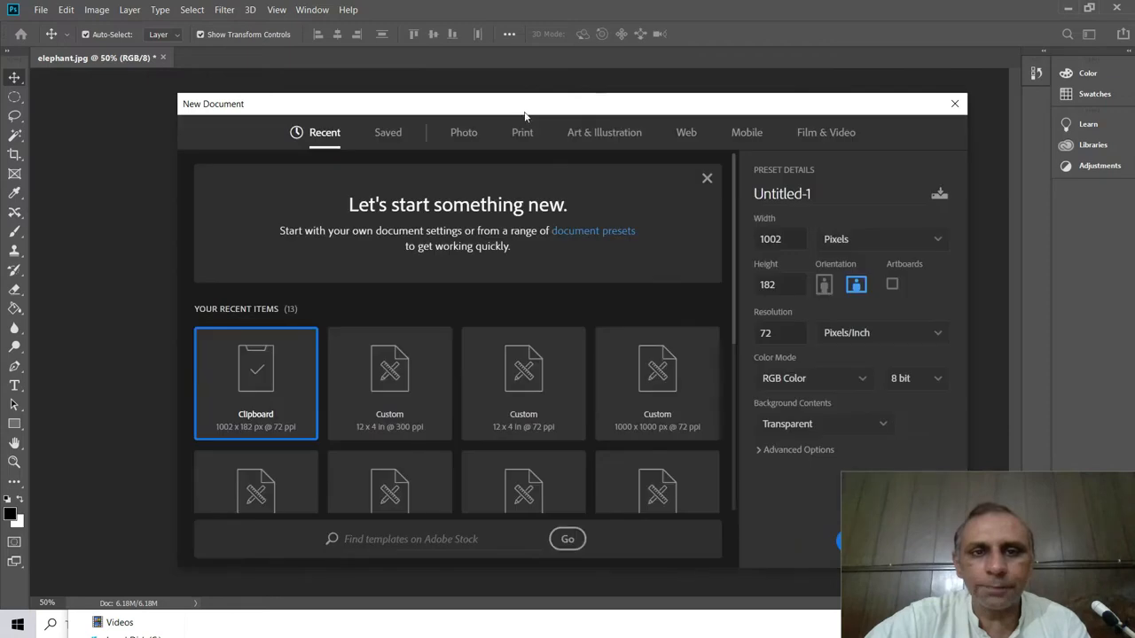
drag(528, 110, 416, 96)
click(678, 229)
click(770, 232)
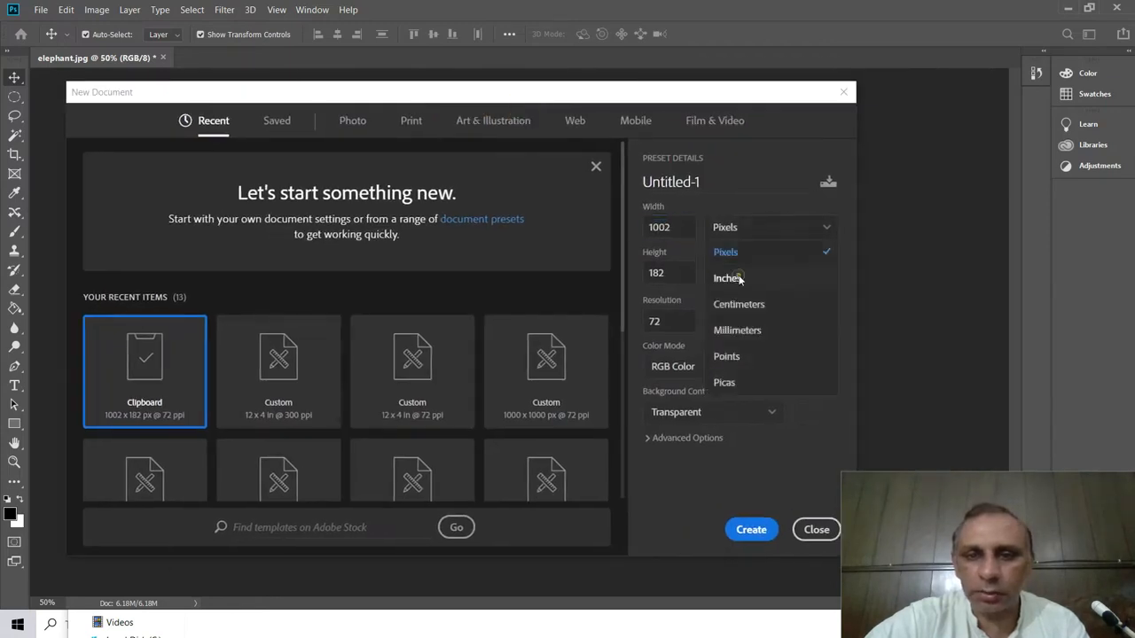
click(727, 278)
drag(685, 228, 618, 225)
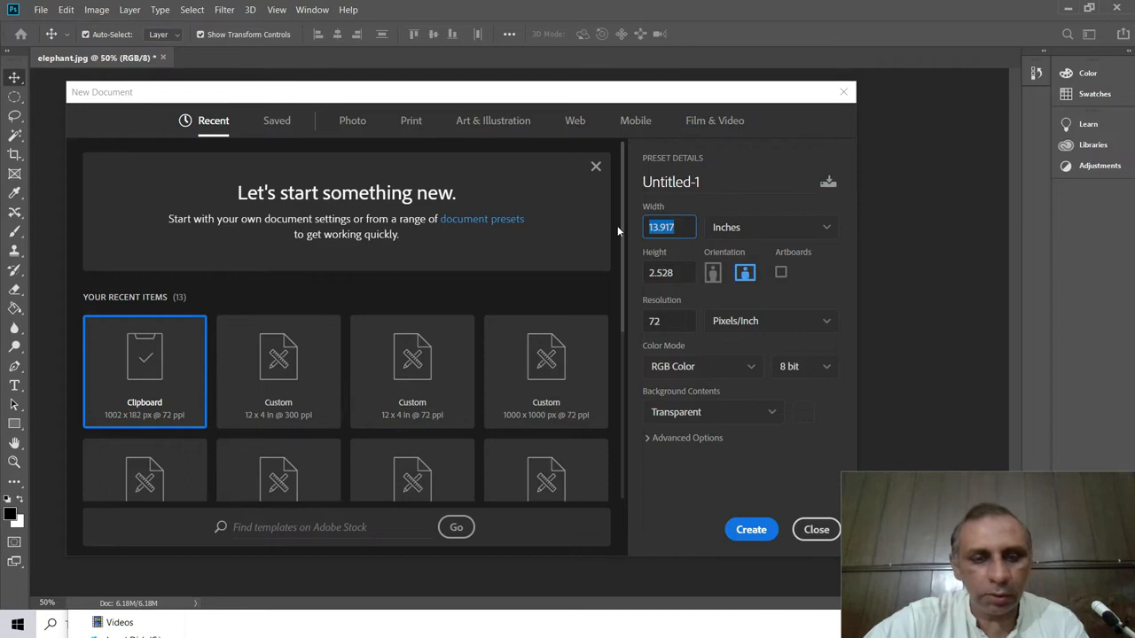
text(12)
Set the new document's height to 4 inches and resolution to 300 pixels/inch, and create it.
drag(687, 273, 643, 279)
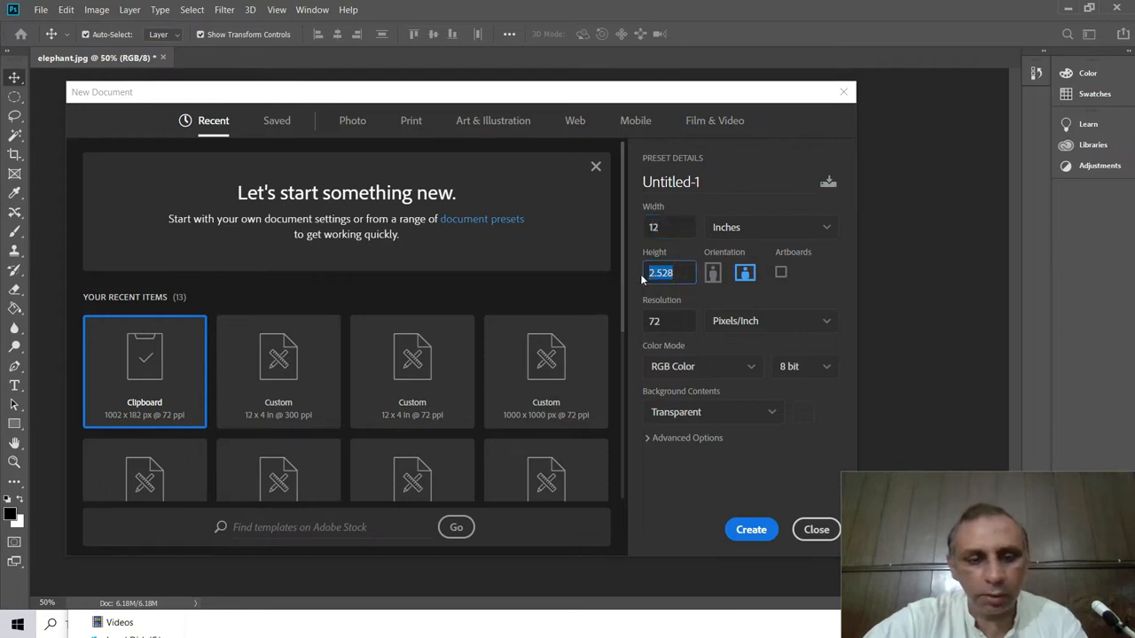
text(4)
drag(674, 326, 632, 329)
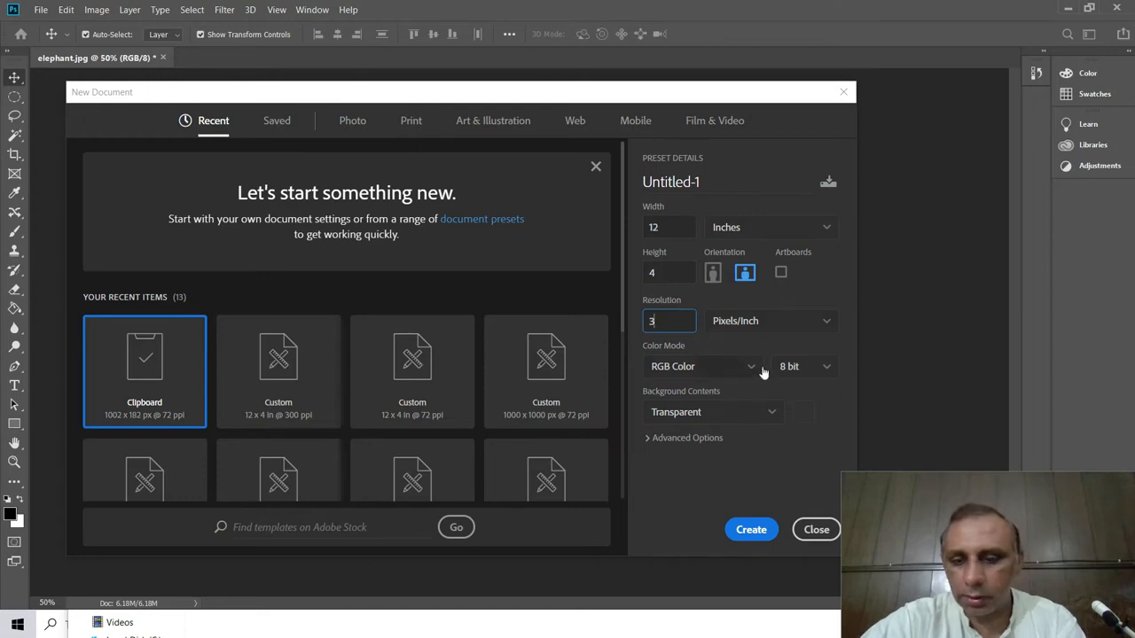
text(300)
click(740, 533)
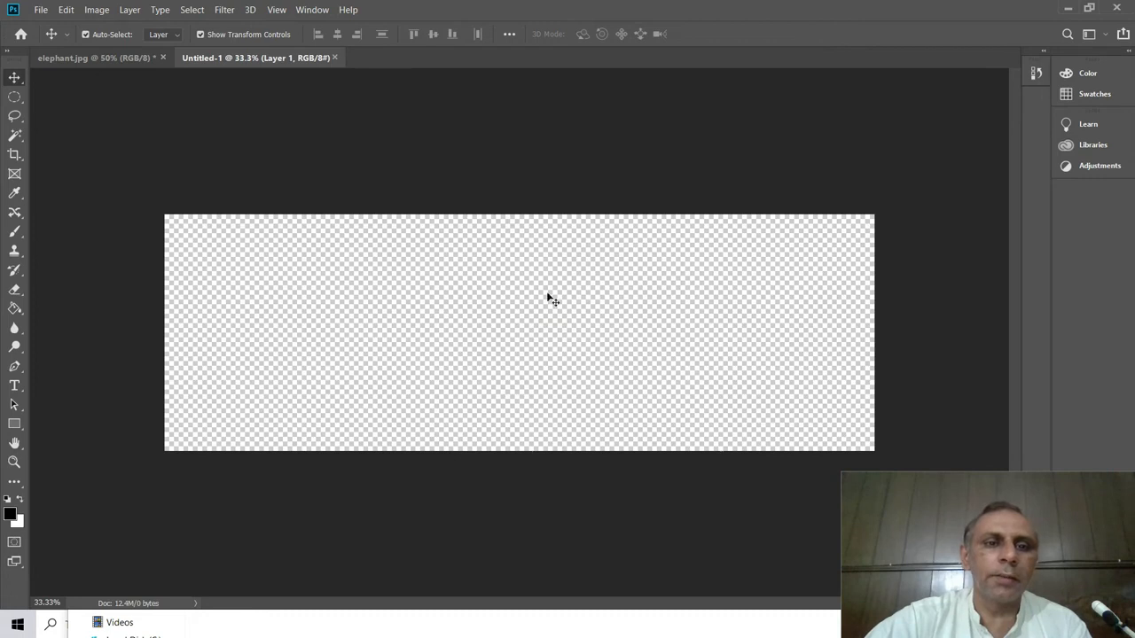
Copy the elephant picture from elephant.jpg into the new document, aligned to fill the left half of the canvas.
click(104, 58)
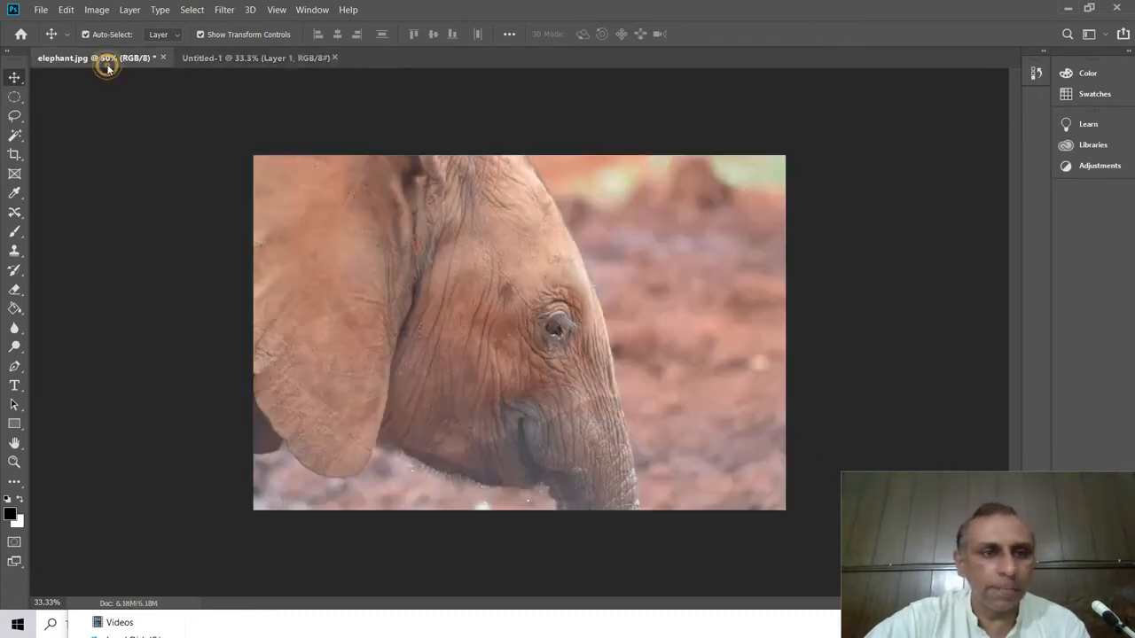
drag(401, 254, 391, 350)
click(722, 335)
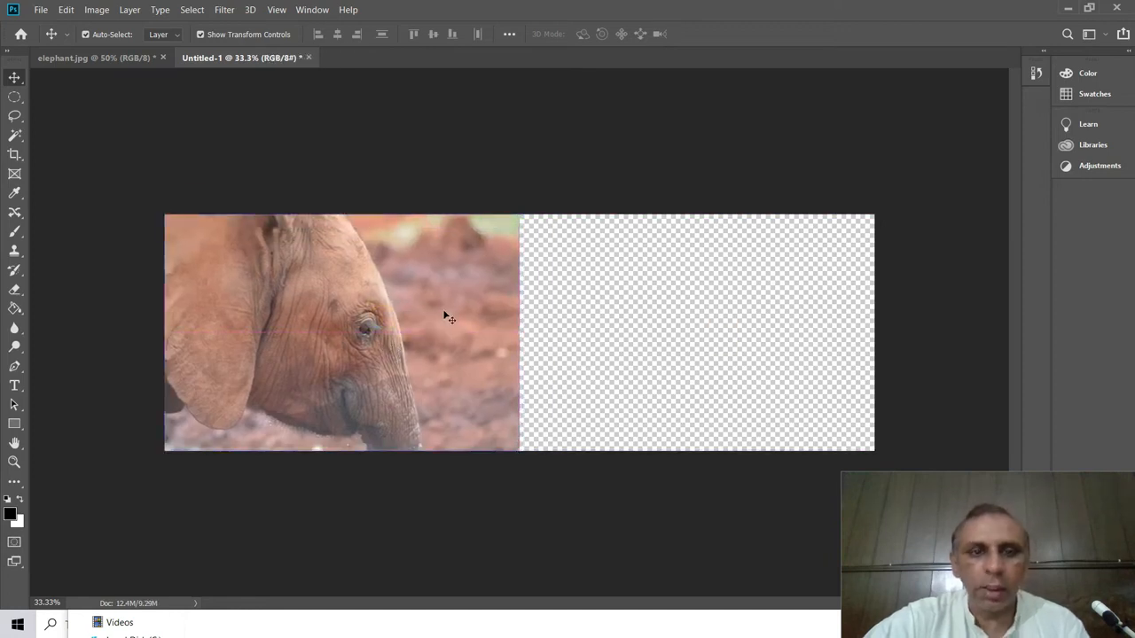
click(447, 316)
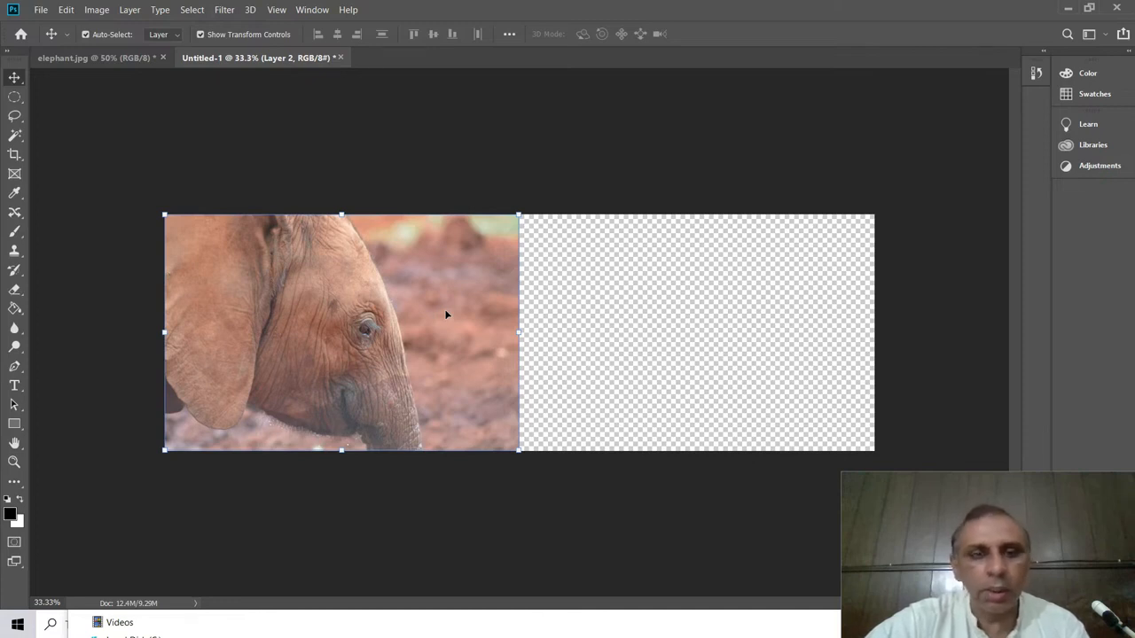
Duplicate the elephant layer and place the copy flush beside the original to fill the right half of the canvas.
click(111, 59)
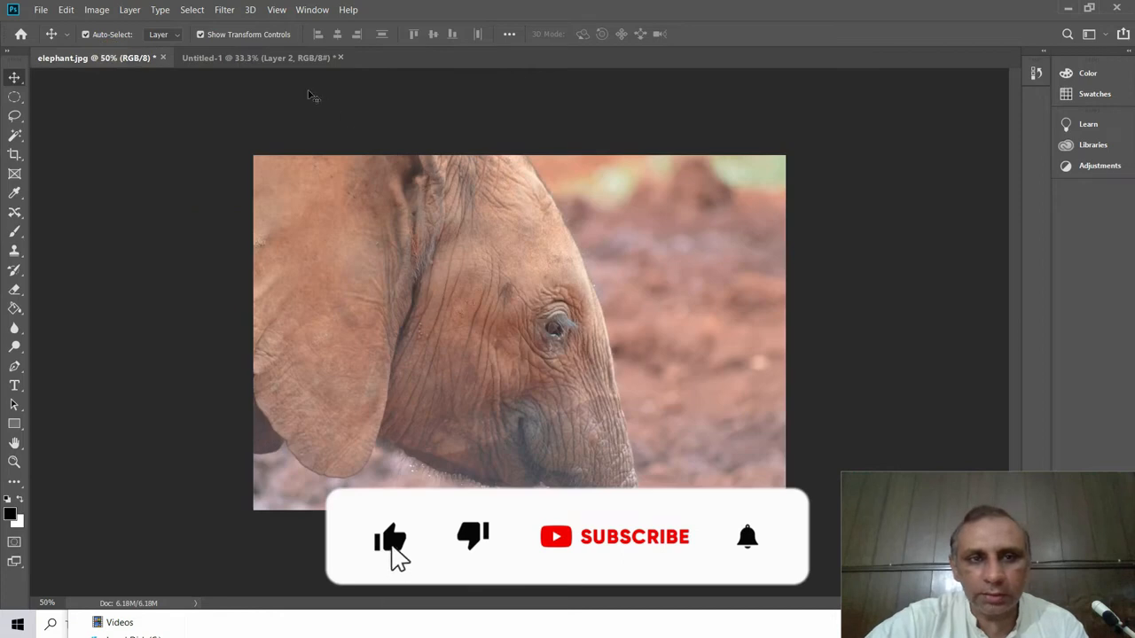
click(279, 62)
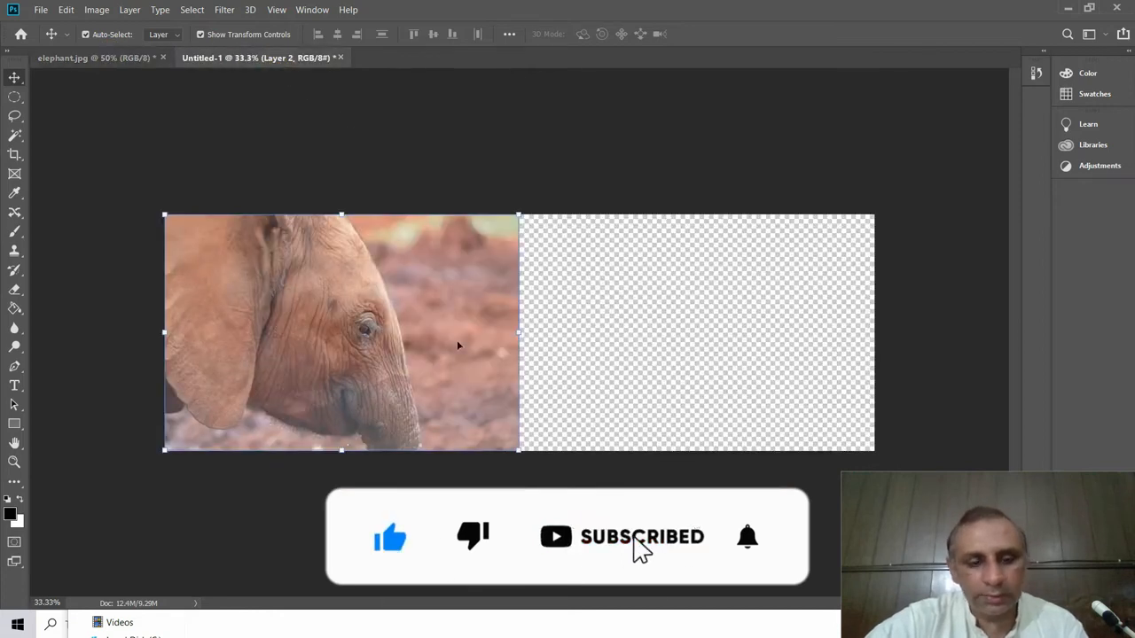
drag(390, 348, 745, 351)
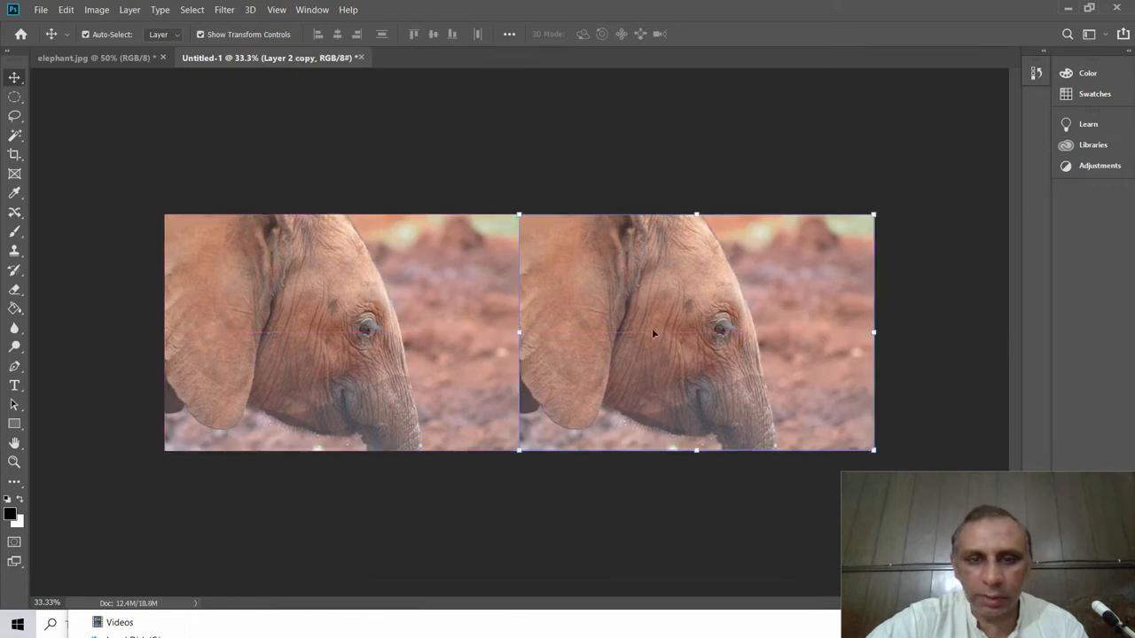
click(501, 328)
click(618, 310)
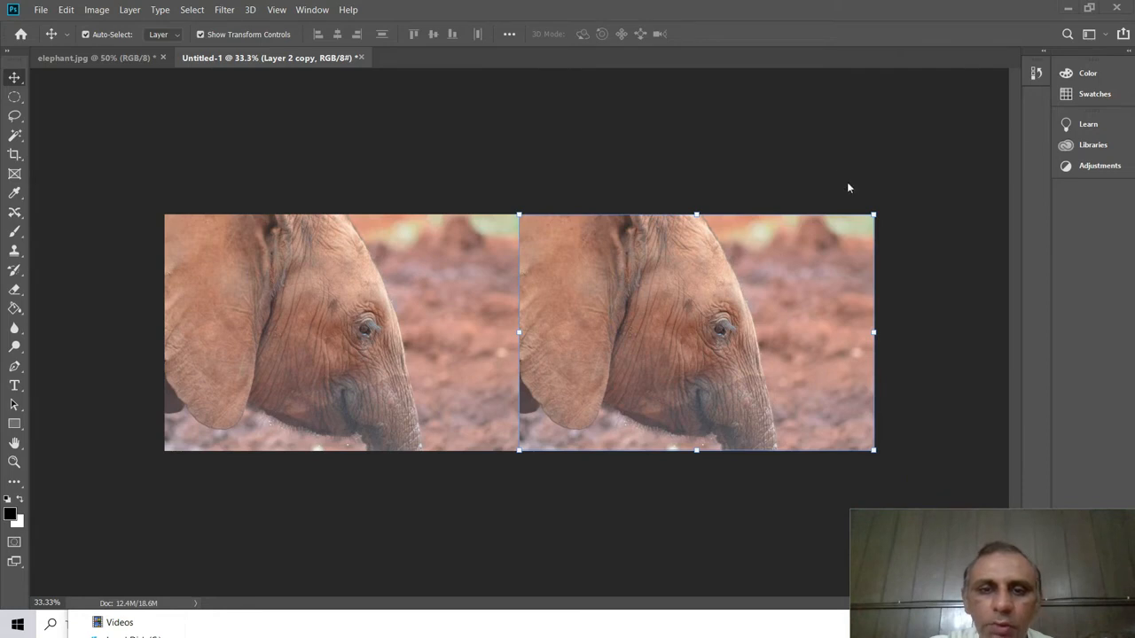
Show the list of layers and select each layer in turn to identify its contents.
click(312, 9)
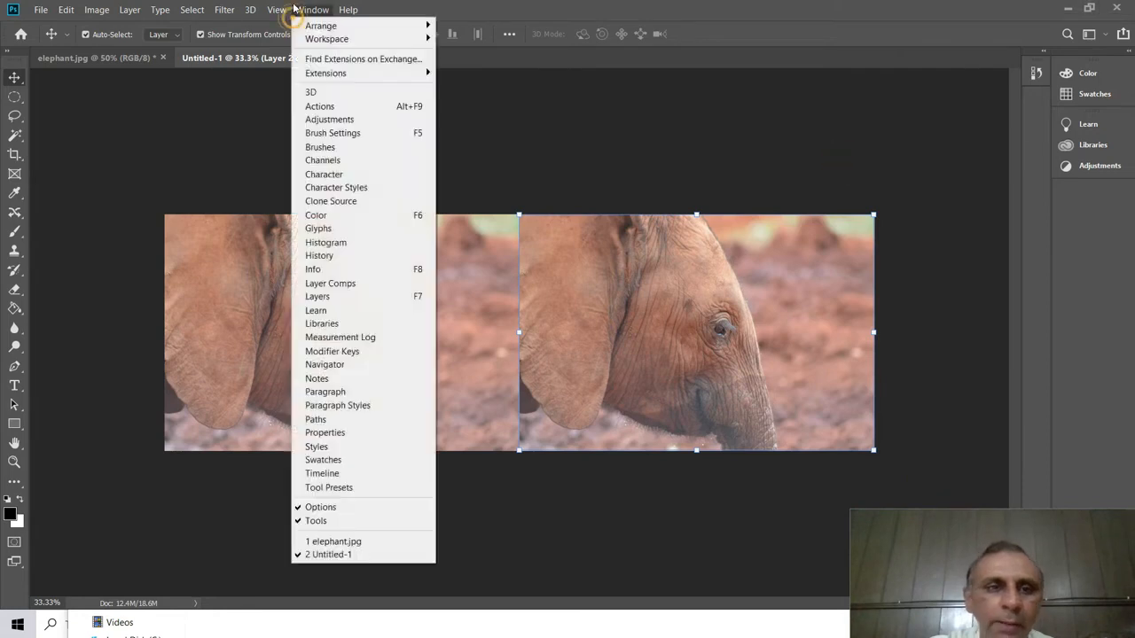
click(316, 294)
click(900, 267)
click(917, 252)
click(903, 269)
click(906, 286)
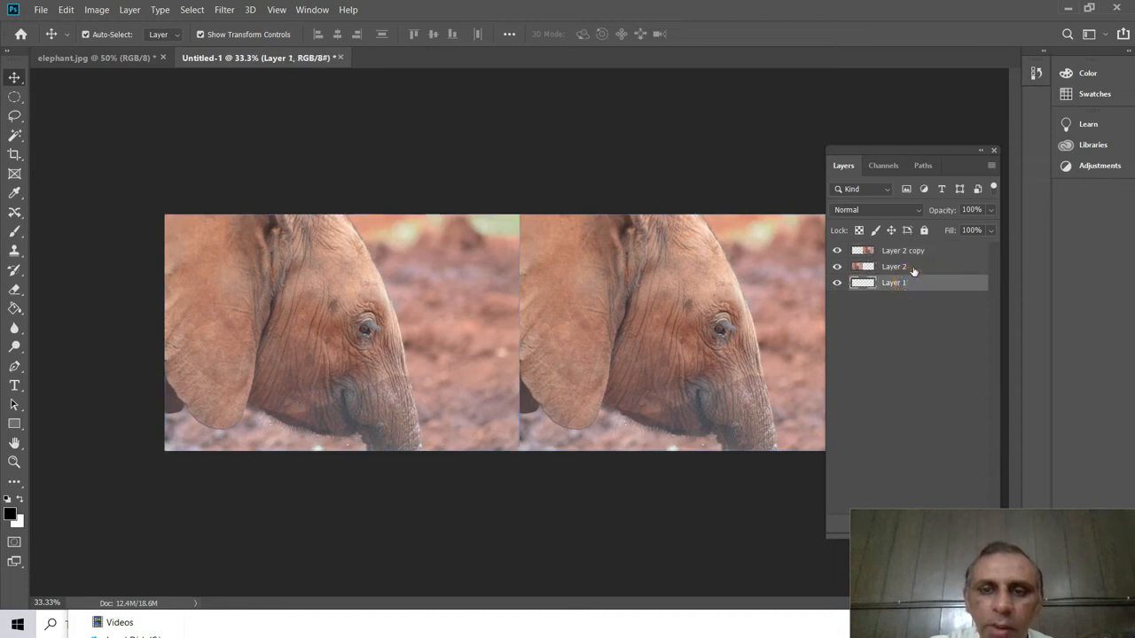
click(914, 270)
Flip the right-hand elephant, Layer 2 copy, horizontally so the two elephants face each other.
click(920, 252)
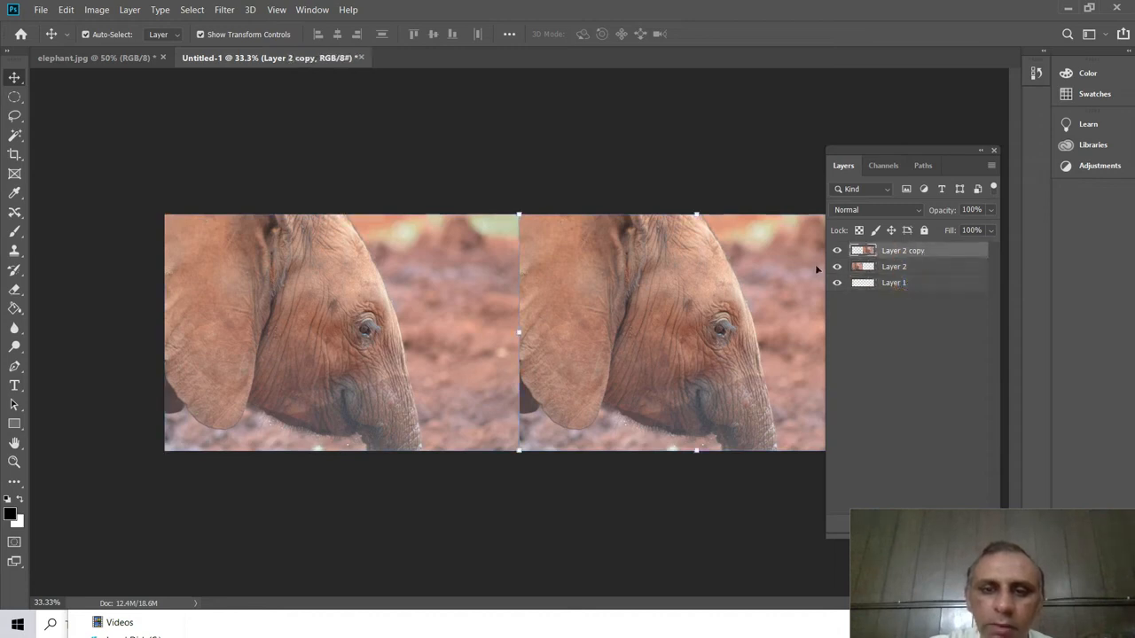
right_click(684, 264)
click(629, 255)
click(66, 10)
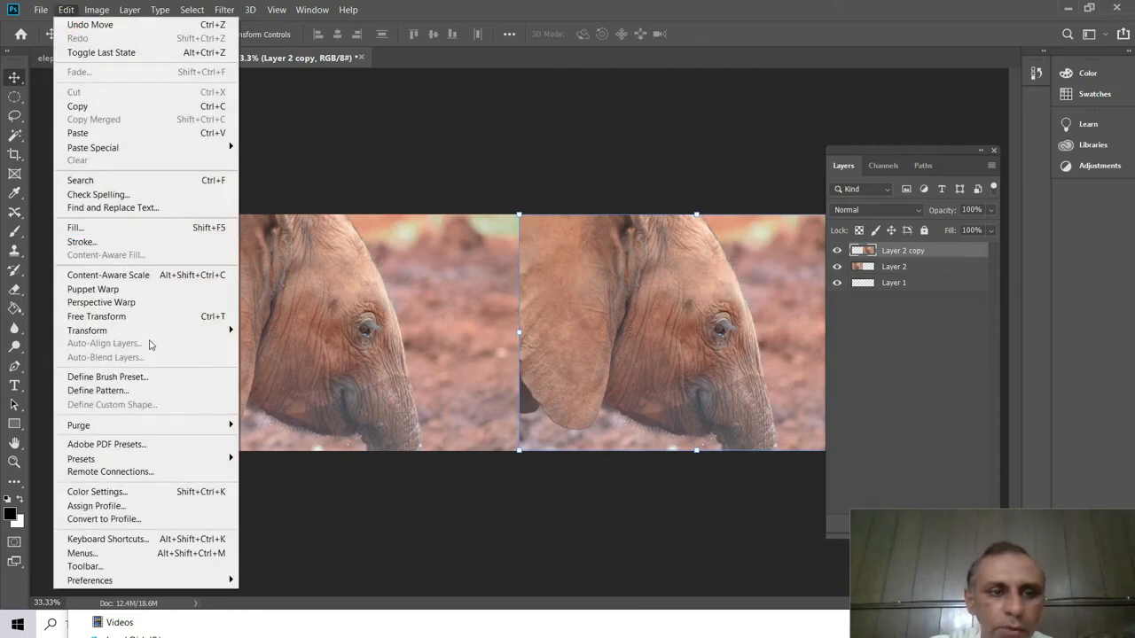
mouse_move(157, 335)
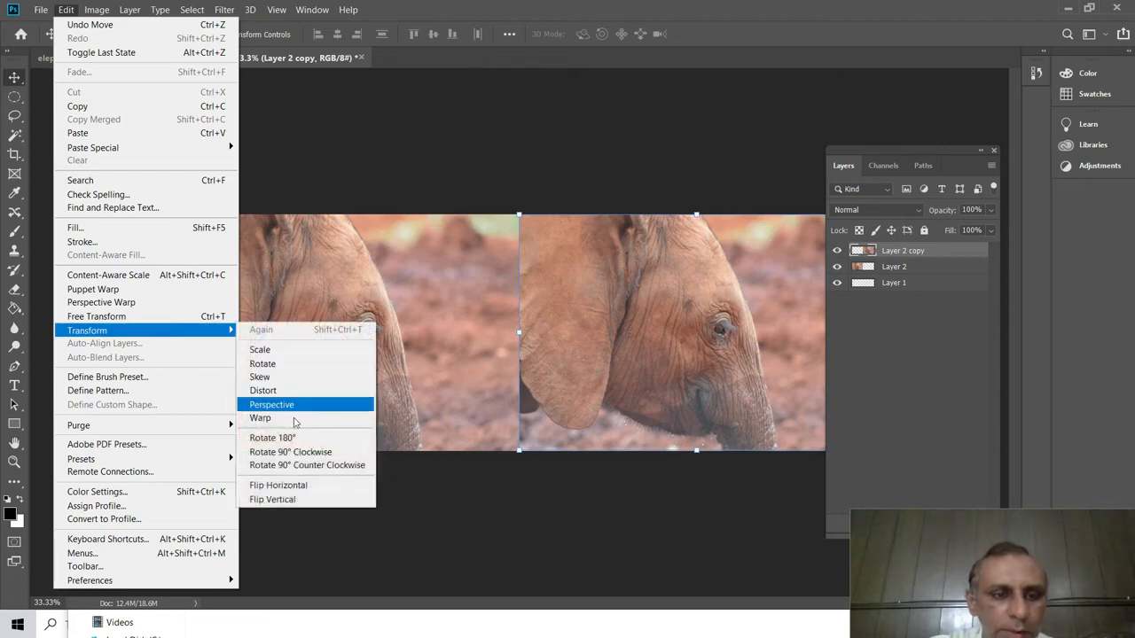
click(314, 488)
click(568, 528)
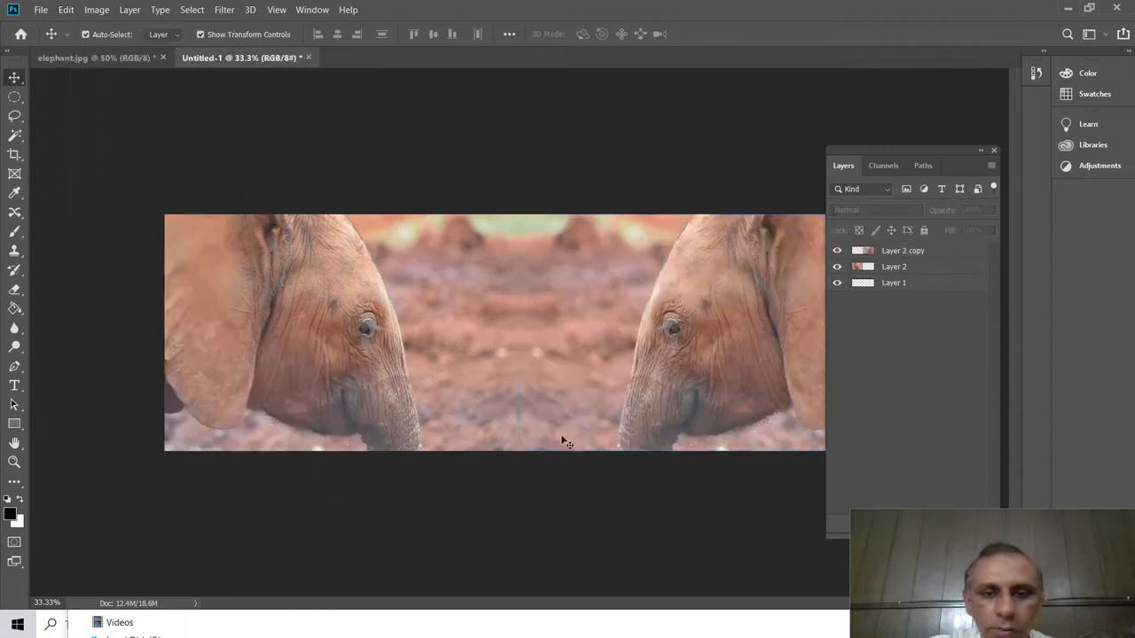
Group the two elephant layers, Layer 2 and Layer 2 copy, keeping the default group settings.
click(620, 323)
click(424, 306)
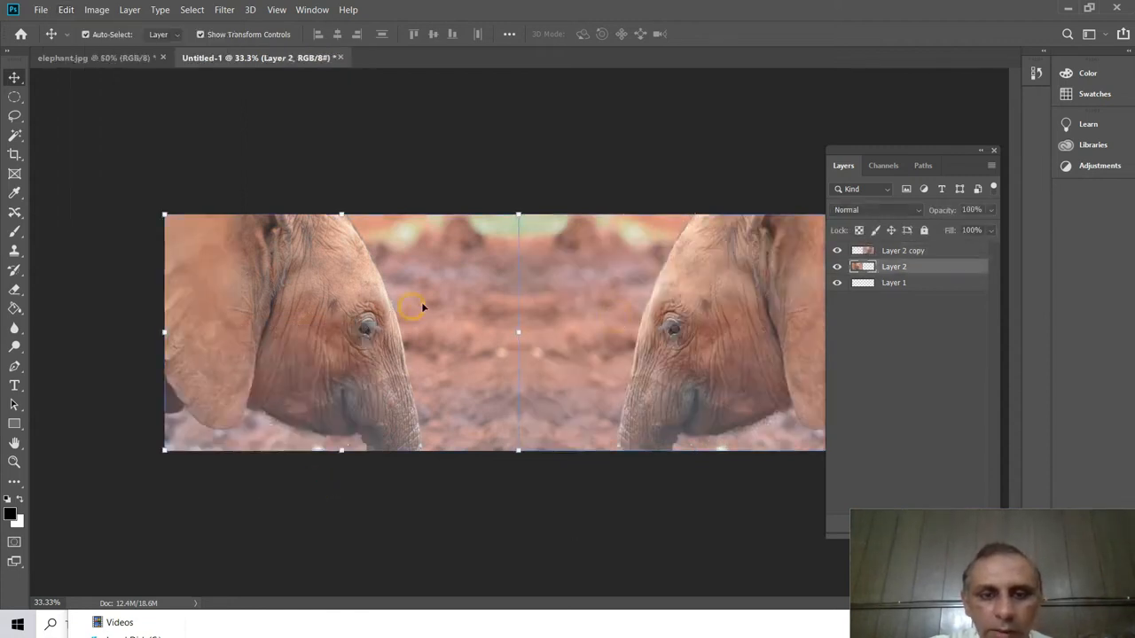
click(605, 148)
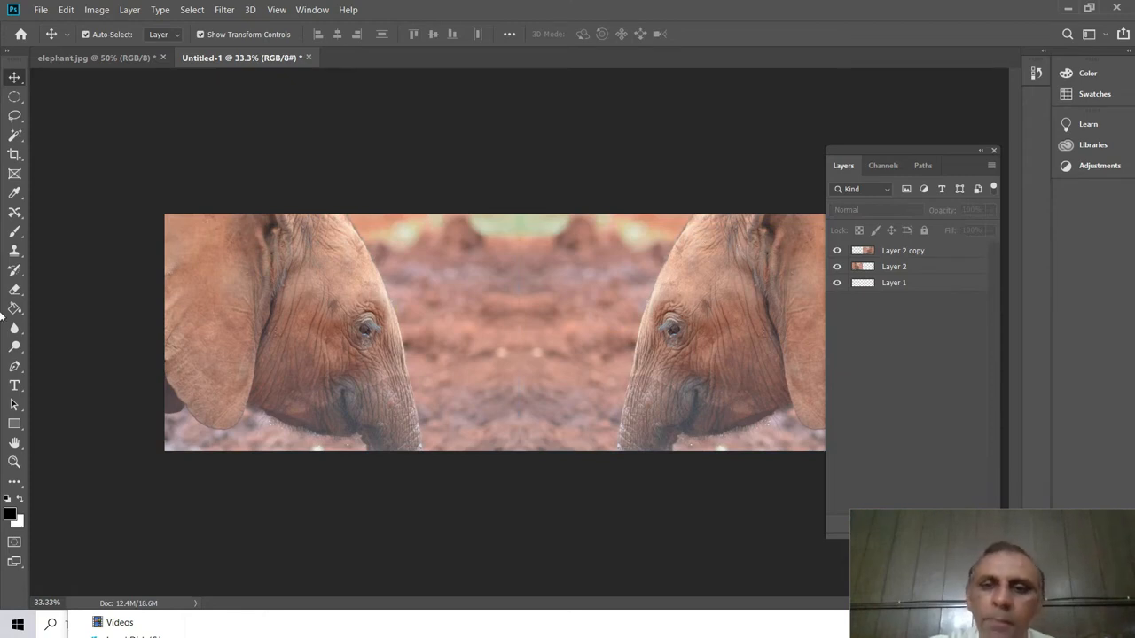
click(876, 258)
shift+click(904, 270)
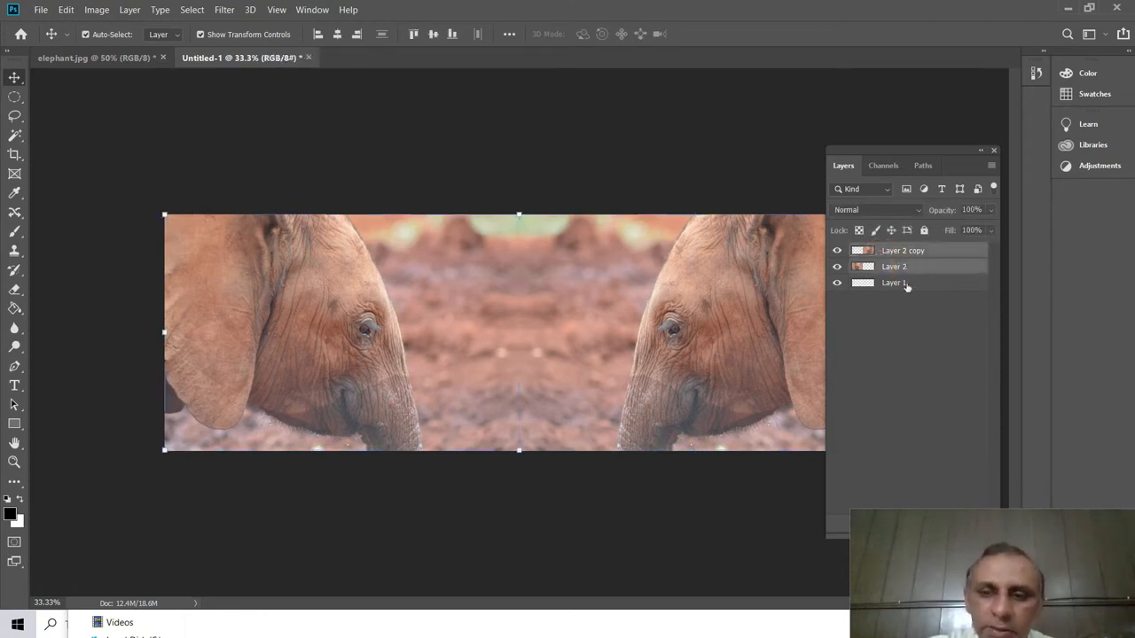
right_click(918, 273)
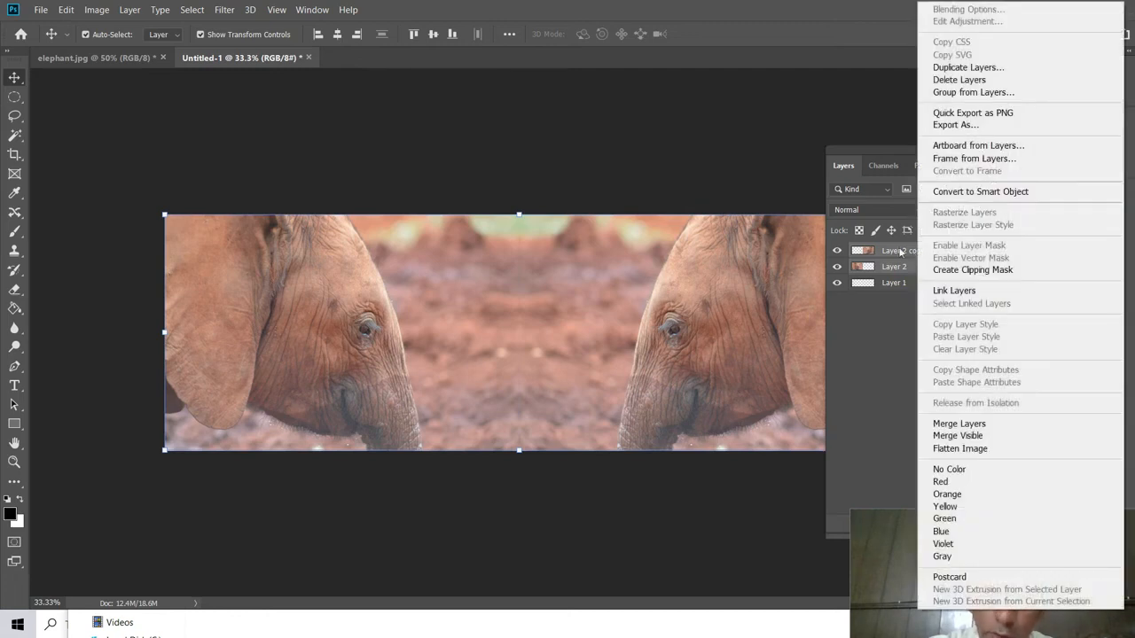
click(959, 94)
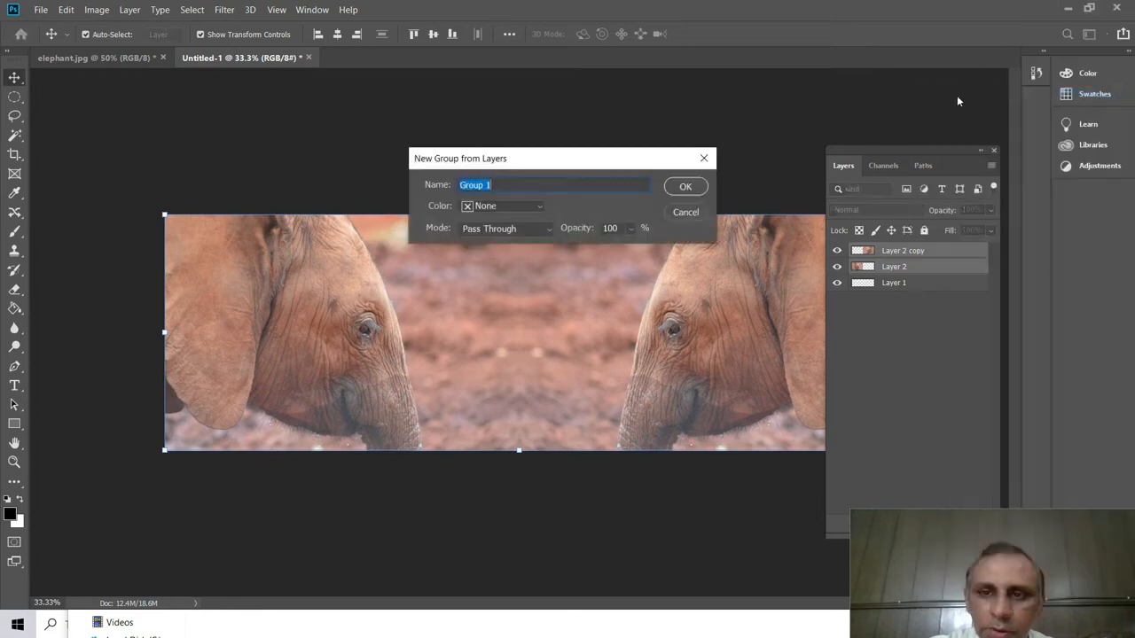
click(683, 187)
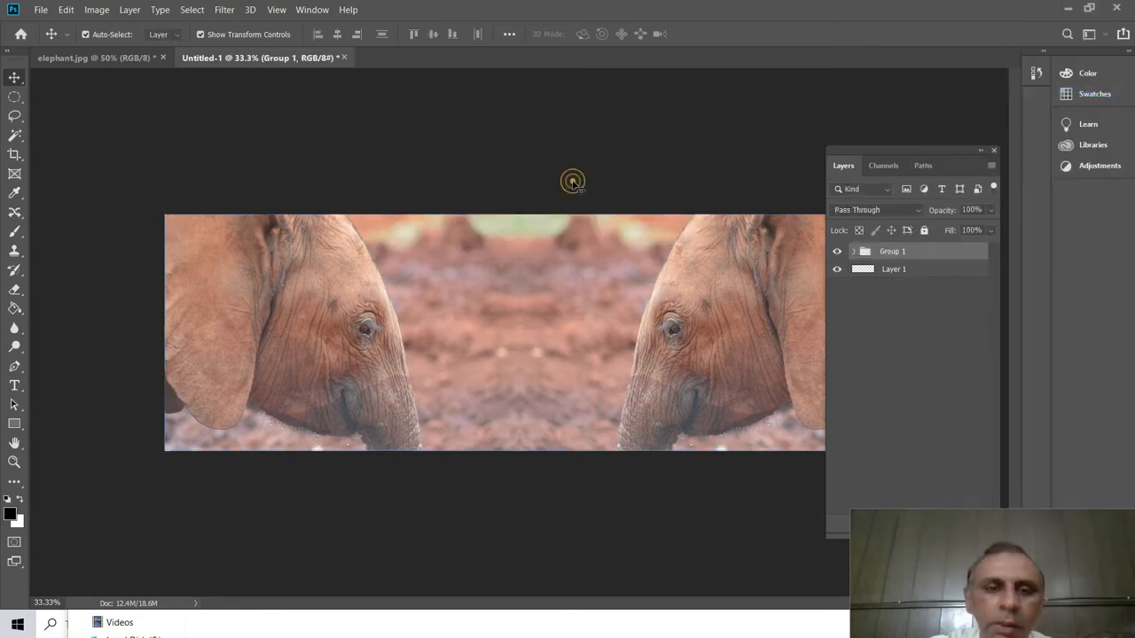
Place text3.png from the Chapter 12 folder into the elephant composition as a new layer above the group.
key(alt+Tab)
key(alt+Tab)
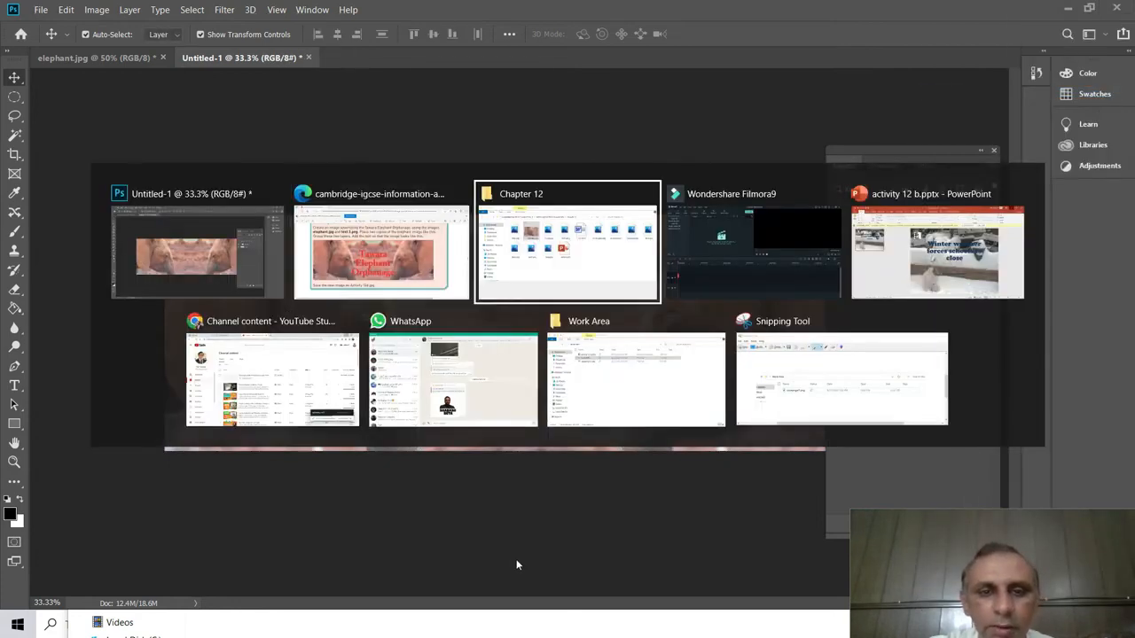
drag(315, 496, 532, 285)
drag(315, 495, 547, 313)
key(alt+Tab)
key(alt+Tab)
key(alt+Tab)
key(alt+Tab)
key(alt+Tab)
key(alt+Tab)
key(alt+Tab)
key(alt+Tab)
key(alt+Tab)
key(alt+Tab)
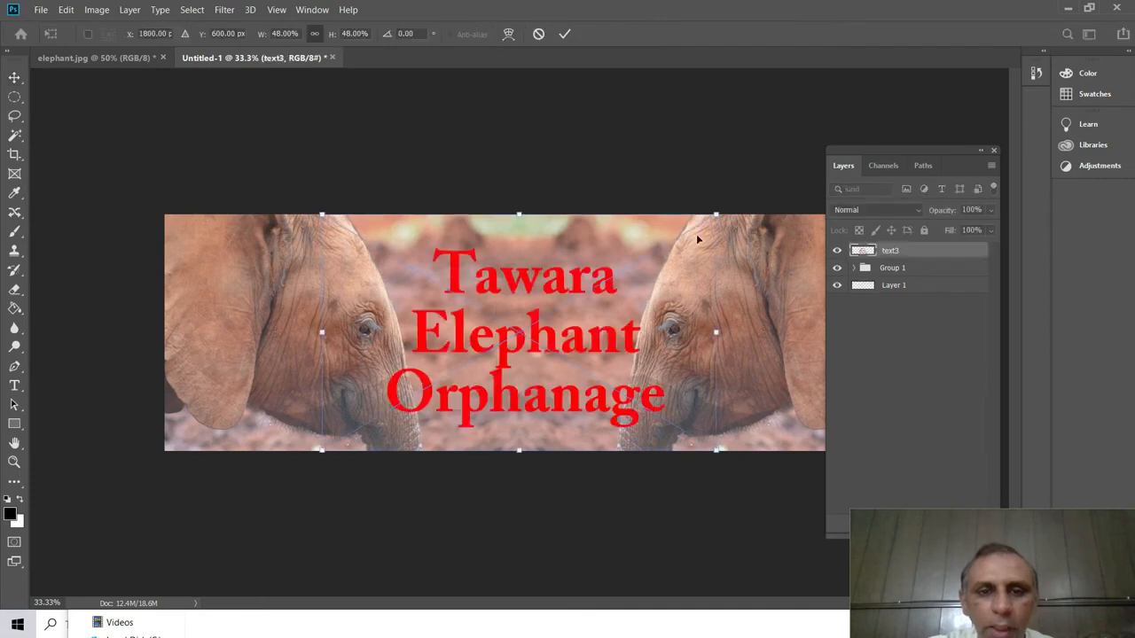
Commit the placed text image and nudge it slightly up and to the right between the two elephants.
click(16, 79)
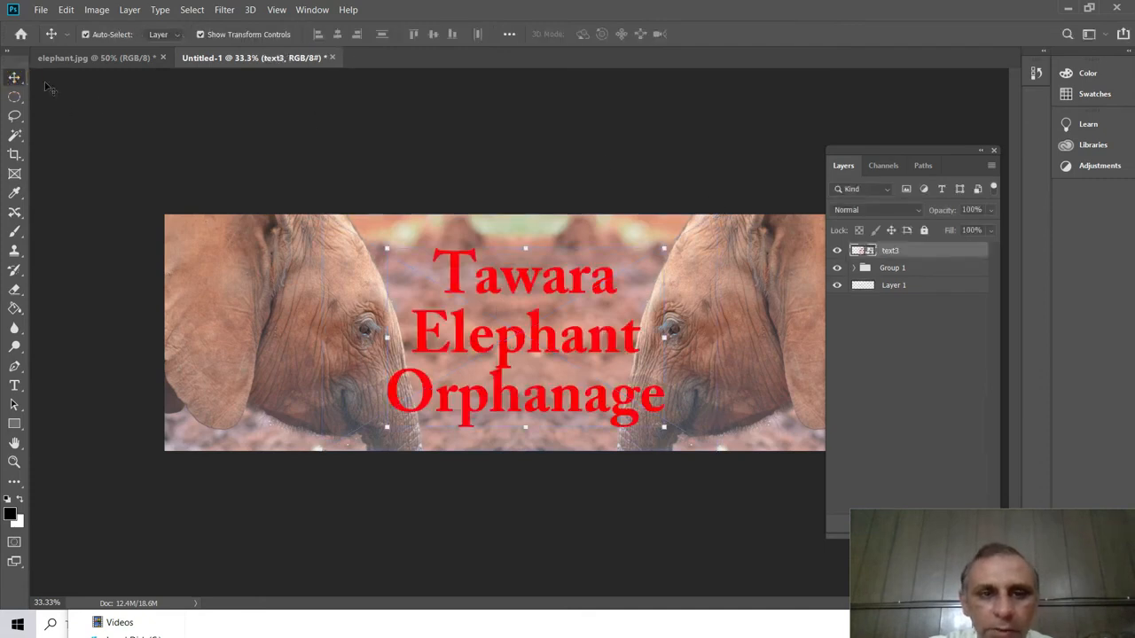
drag(559, 291, 565, 286)
click(567, 182)
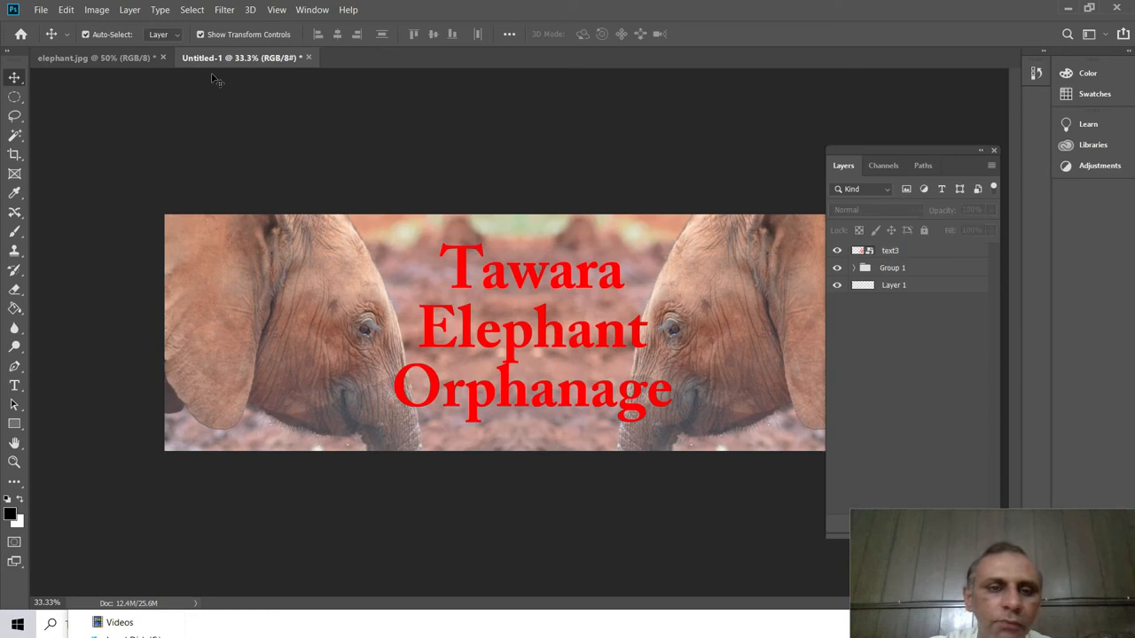
Save the composition as a JPEG named "activity 12 d" in the Work Area folder, with quality 8 (High) and Baseline ("Standard") format.
click(41, 10)
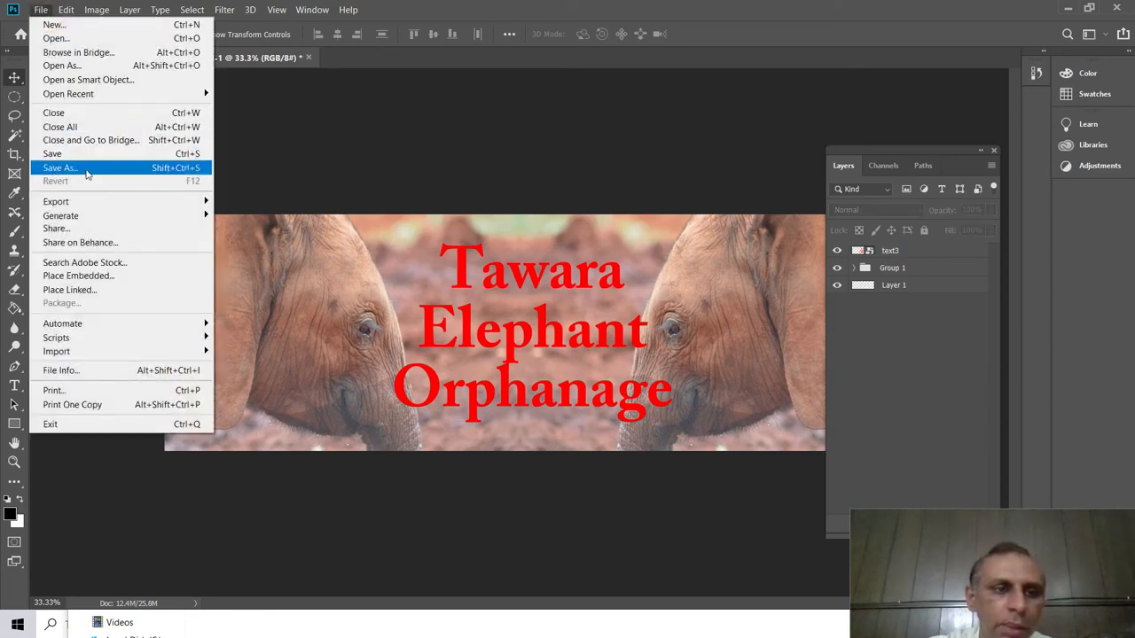
click(87, 170)
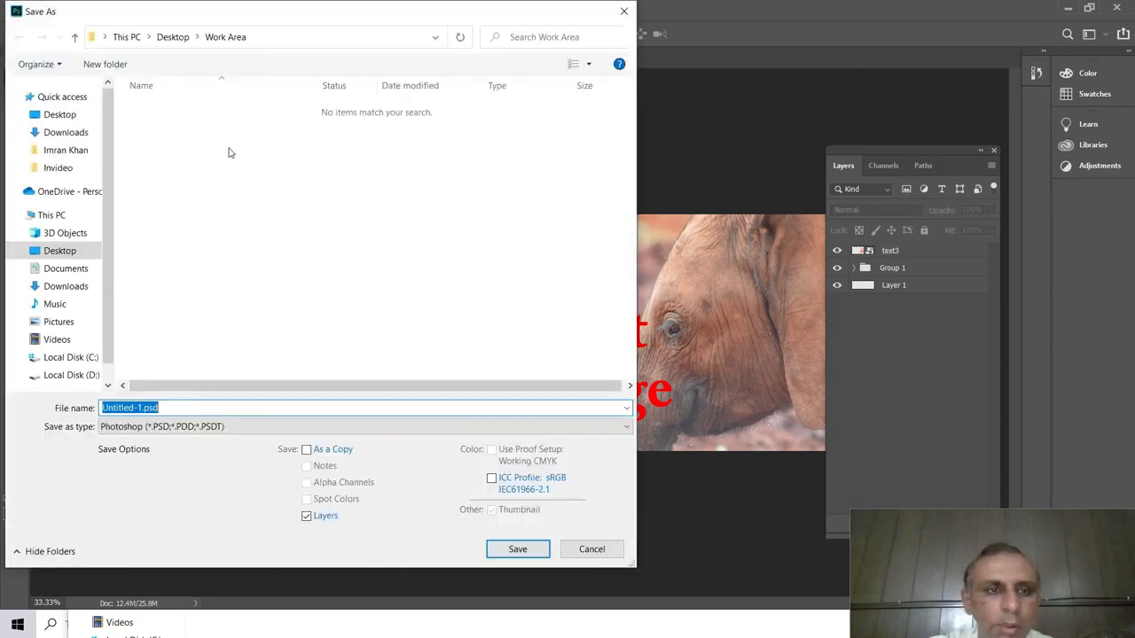
click(256, 429)
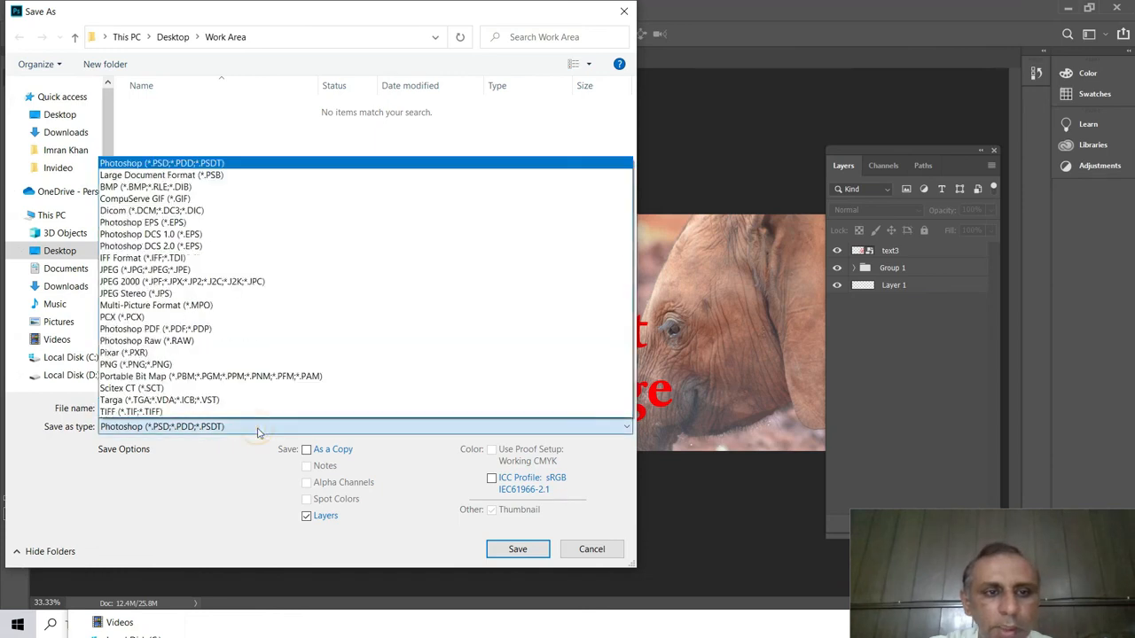
click(149, 271)
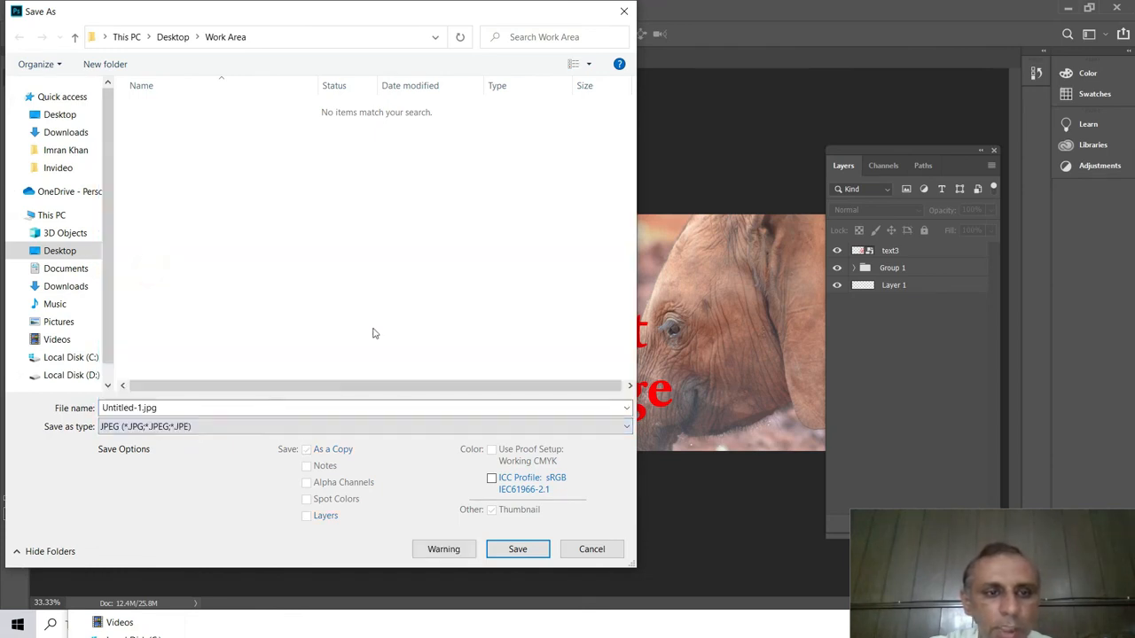
click(181, 407)
text(activity 12)
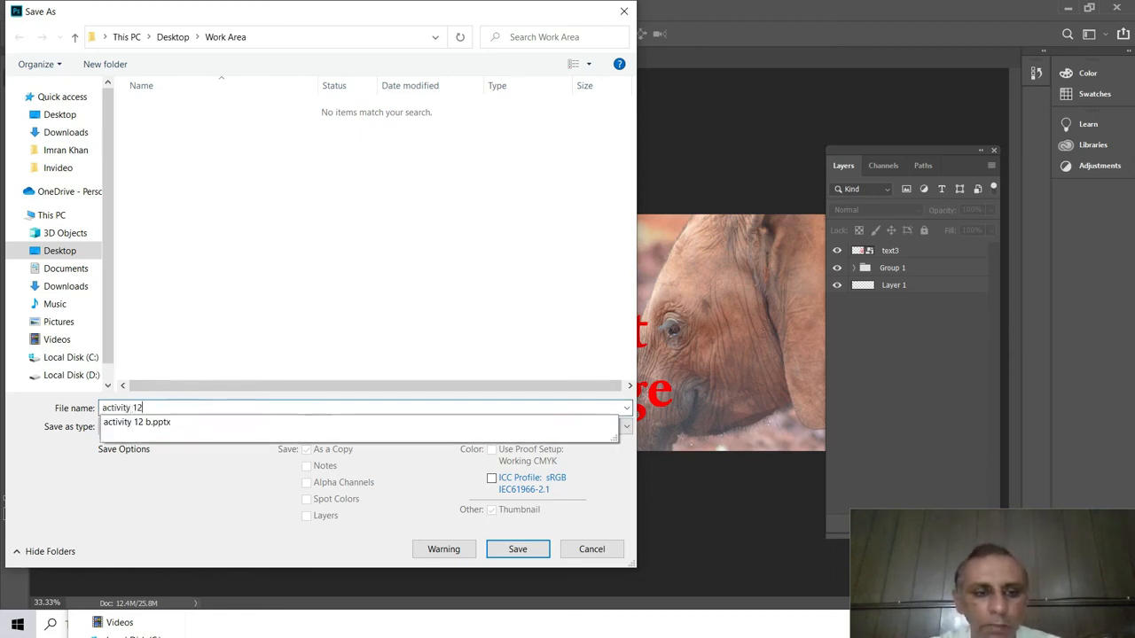
text( d)
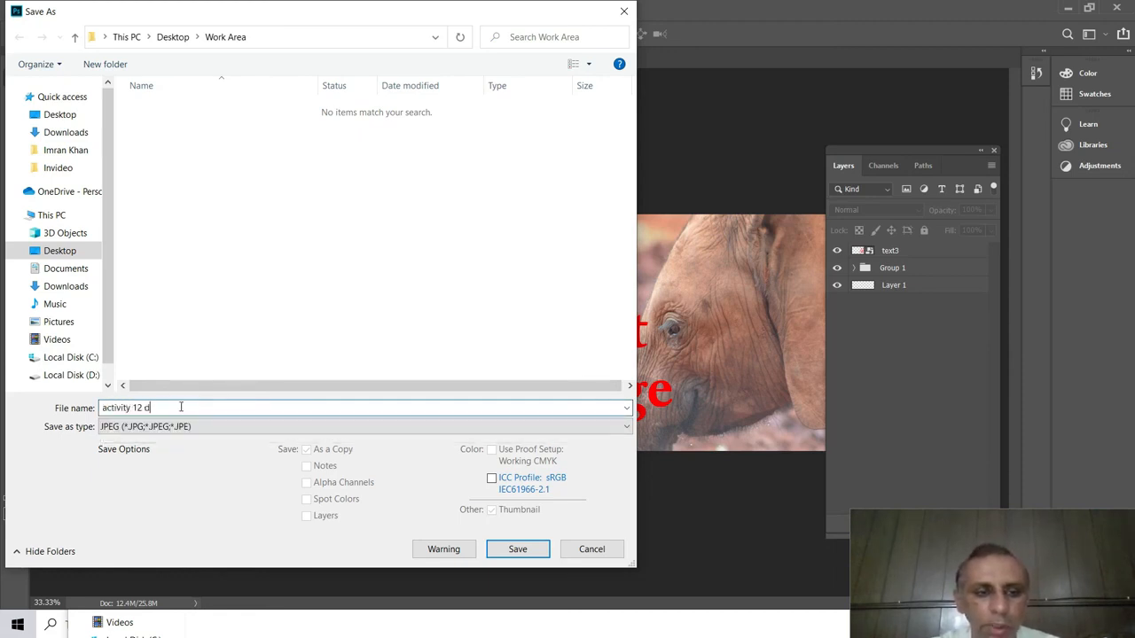
click(518, 552)
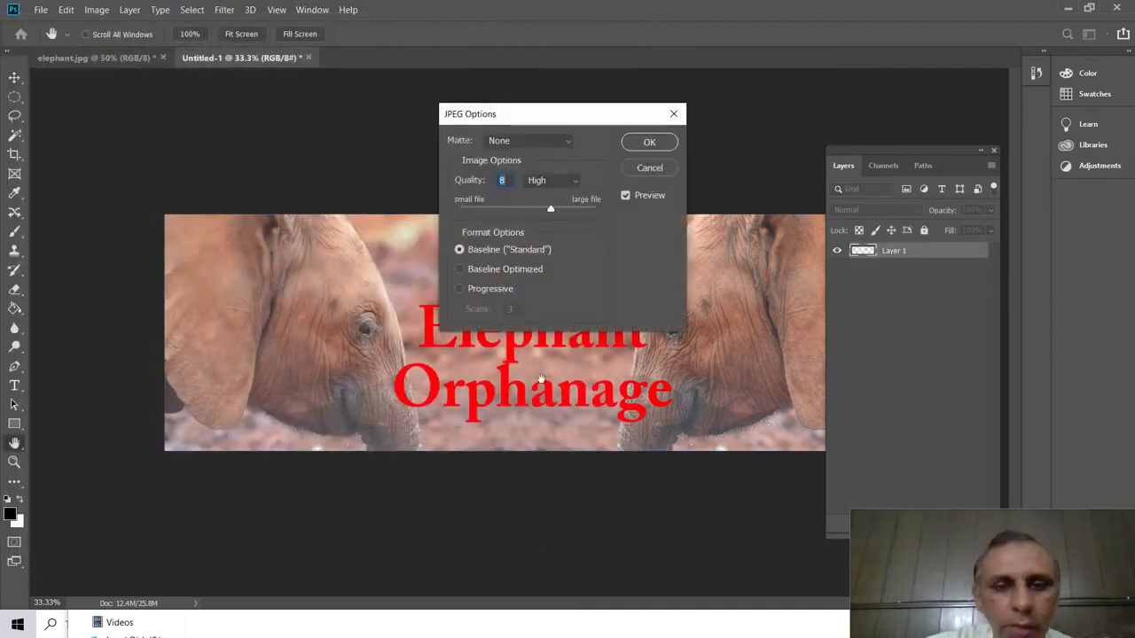
click(649, 142)
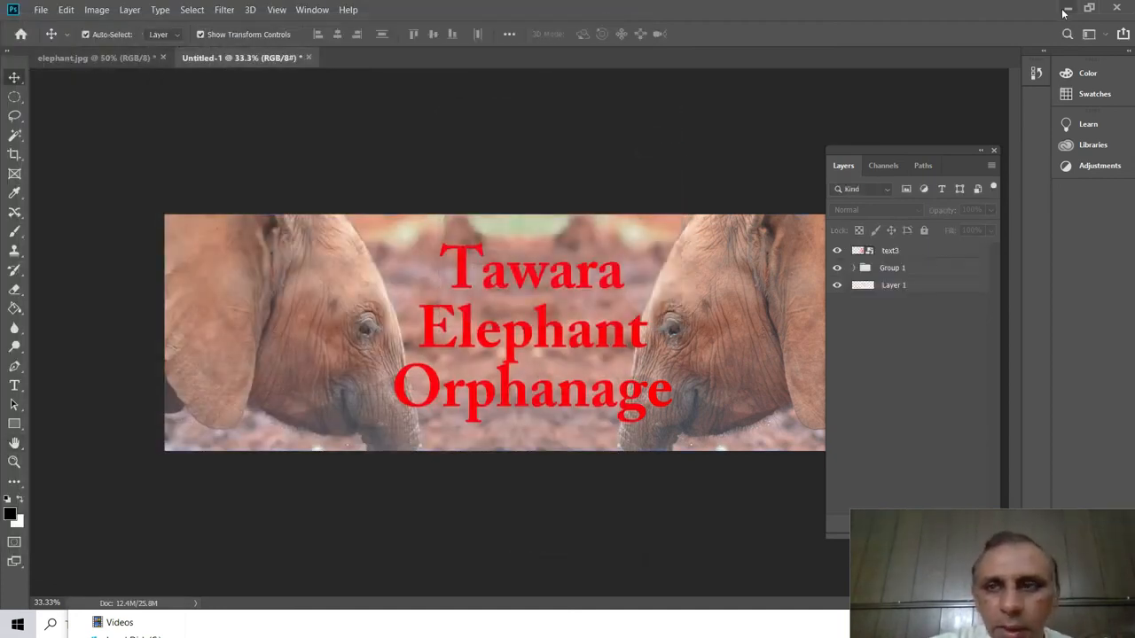
Switch to the Work Area folder in File Explorer, view activity 12 d.jpg enlarged and at full extent, and close the image.
click(1065, 10)
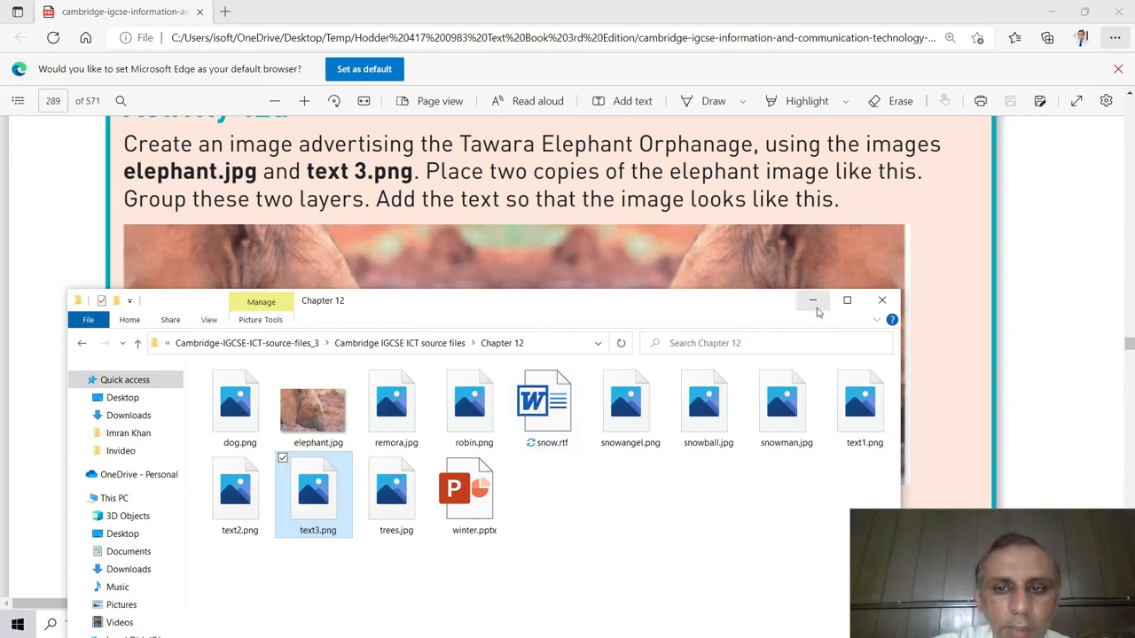
click(814, 303)
mouse_move(459, 628)
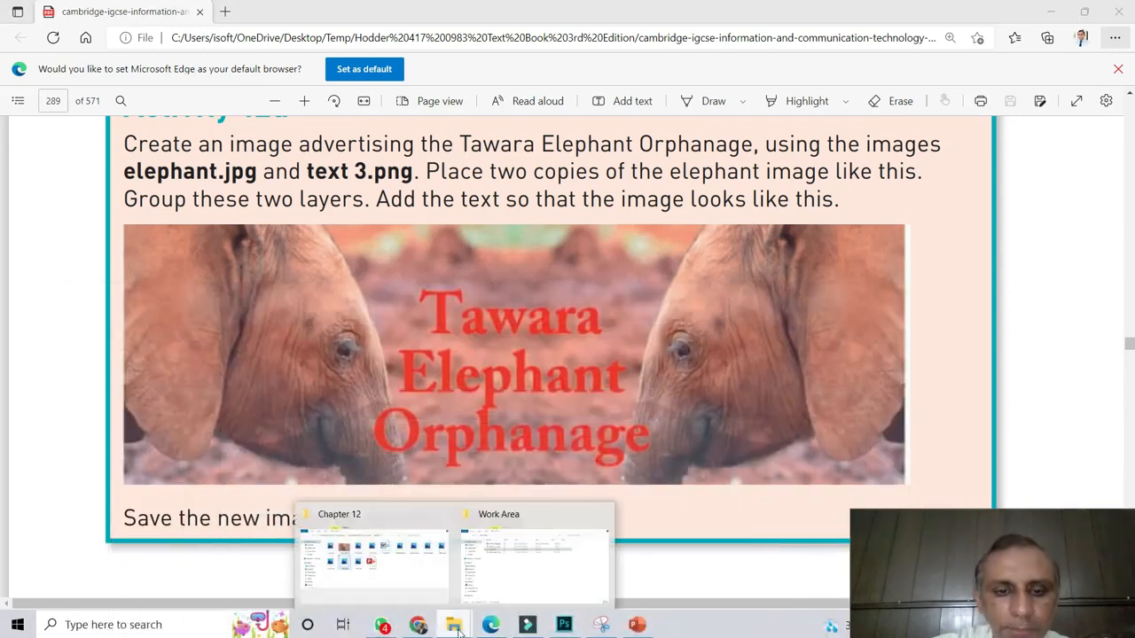
click(533, 577)
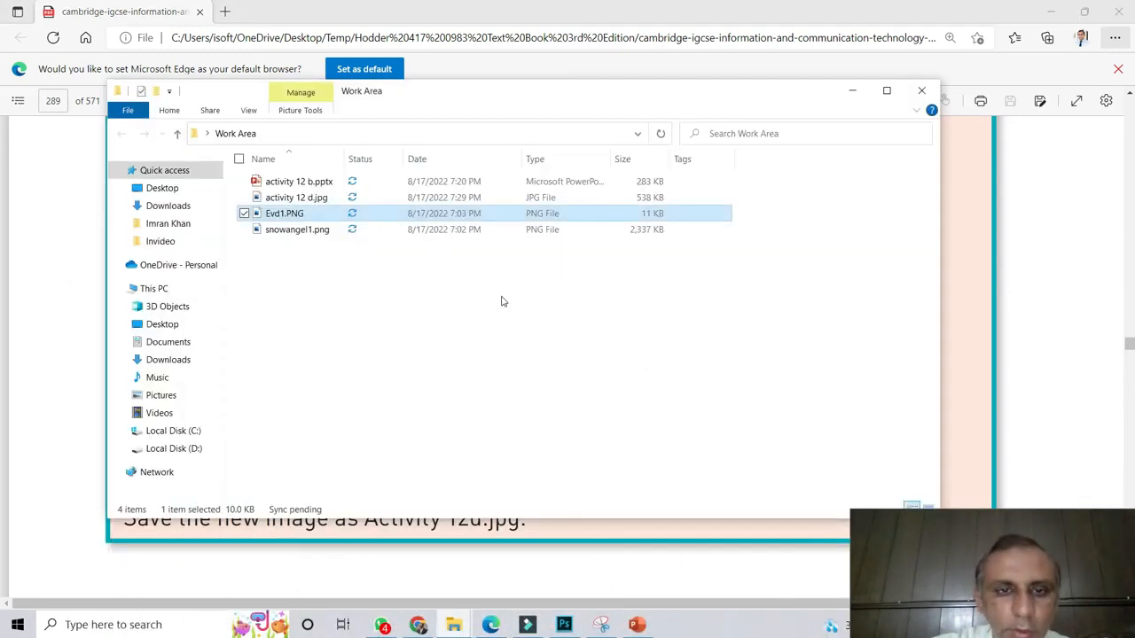
double_click(310, 199)
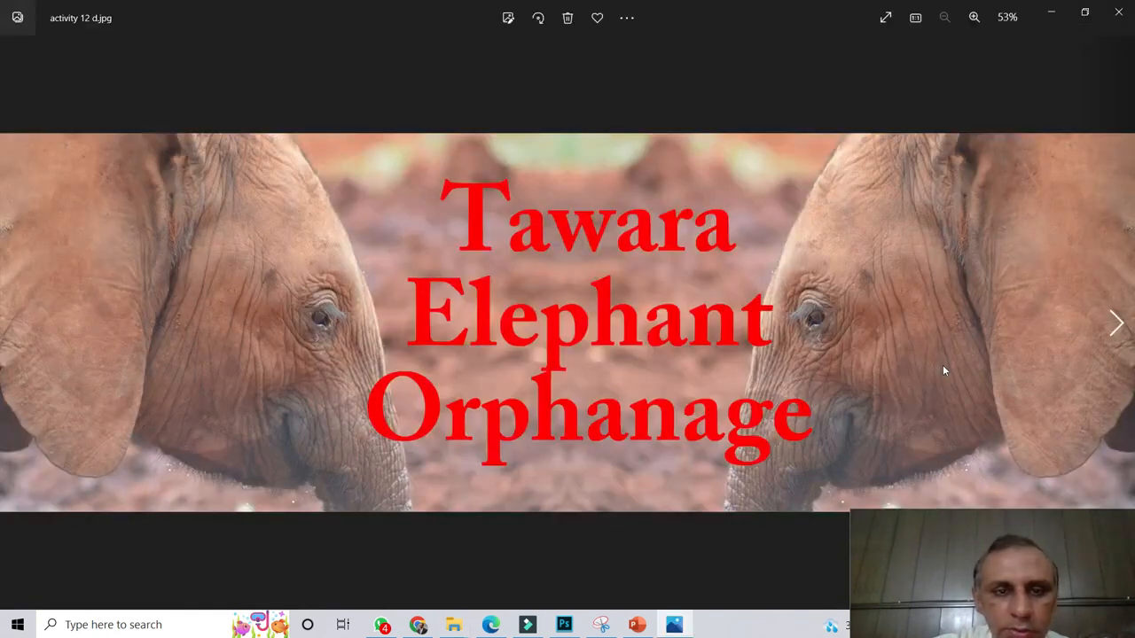
double_click(944, 371)
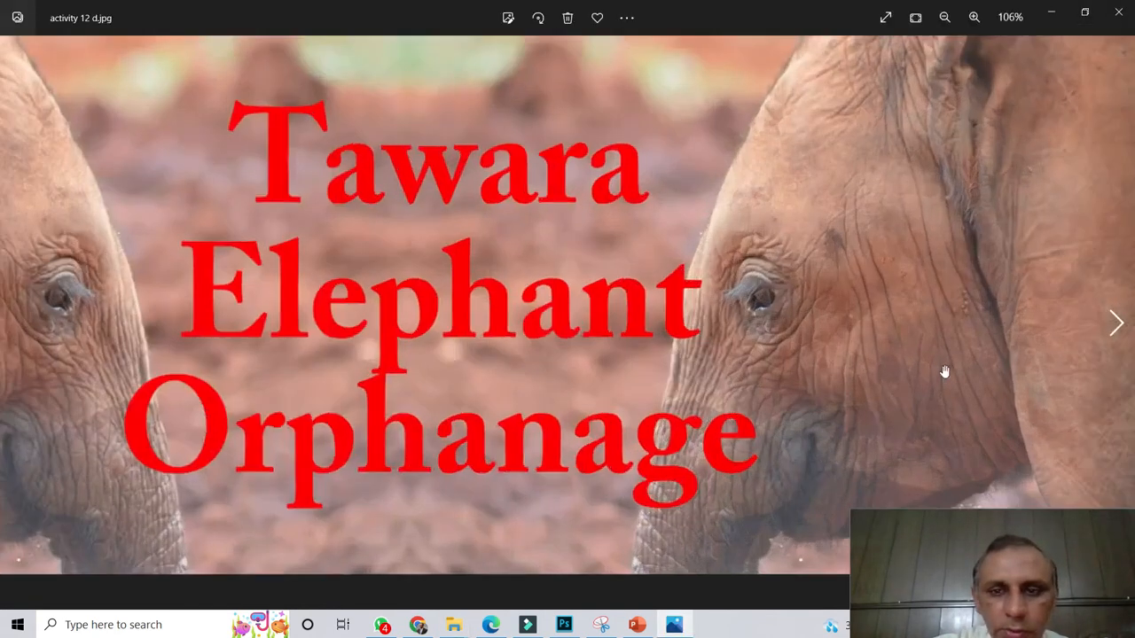
double_click(578, 285)
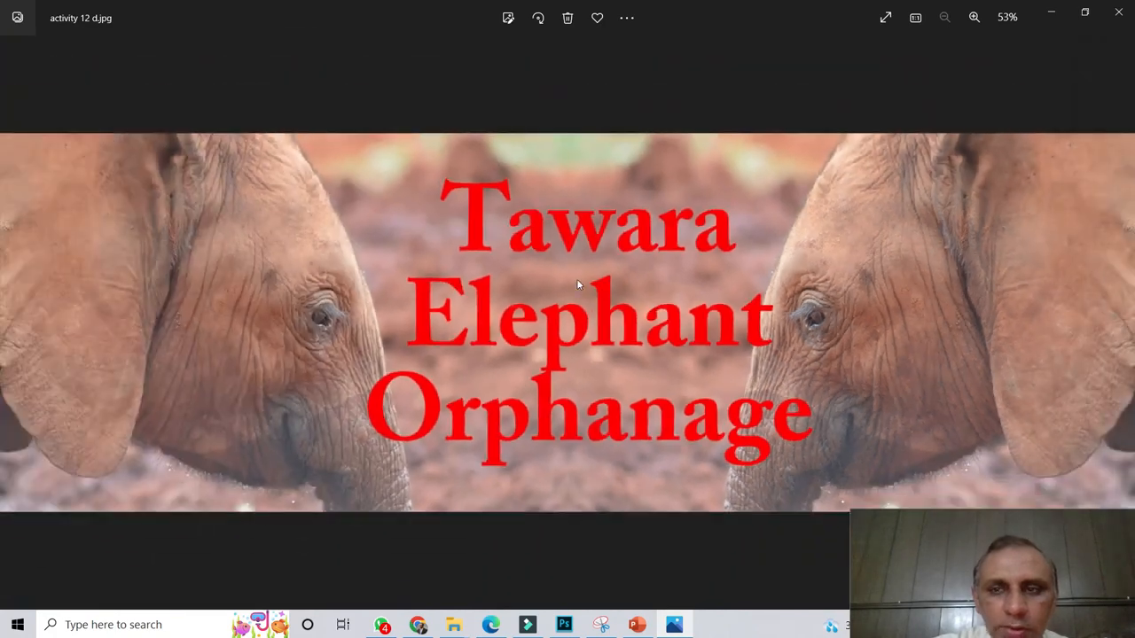
click(1118, 12)
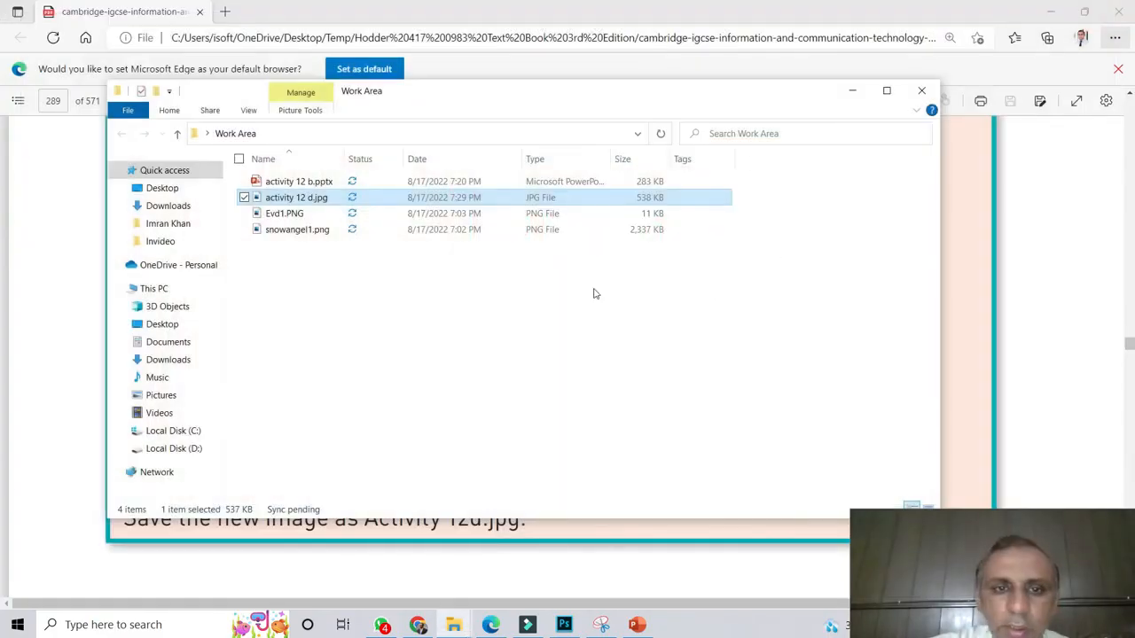
Close the Work Area folder and review the Activity 12d instructions and sample image in the textbook PDF.
click(922, 91)
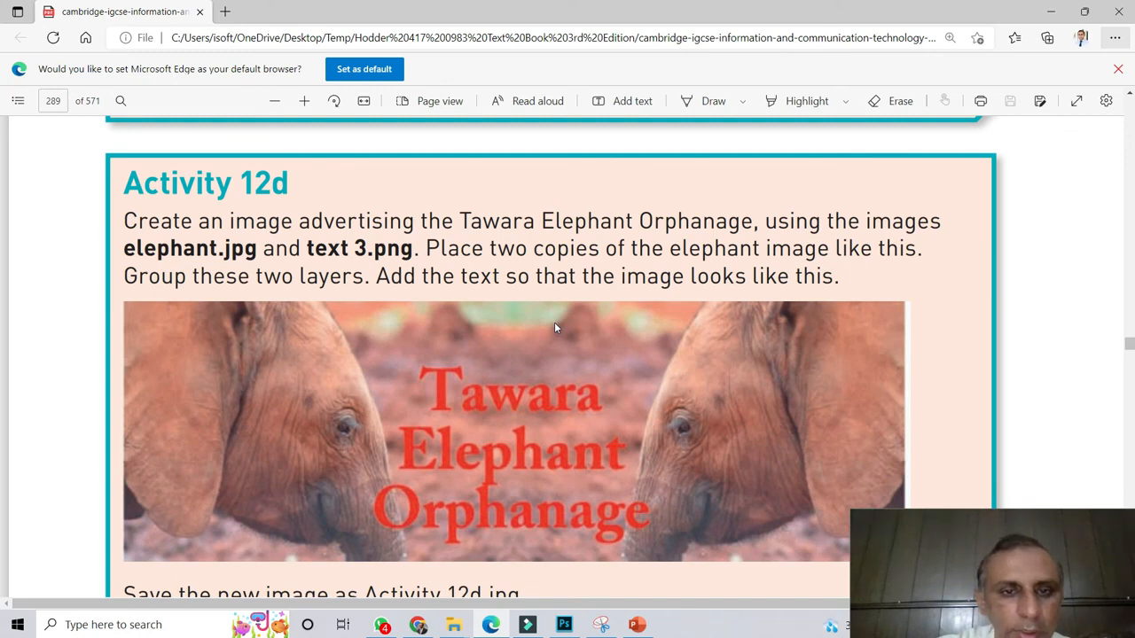
scroll(556, 329, down, 1)
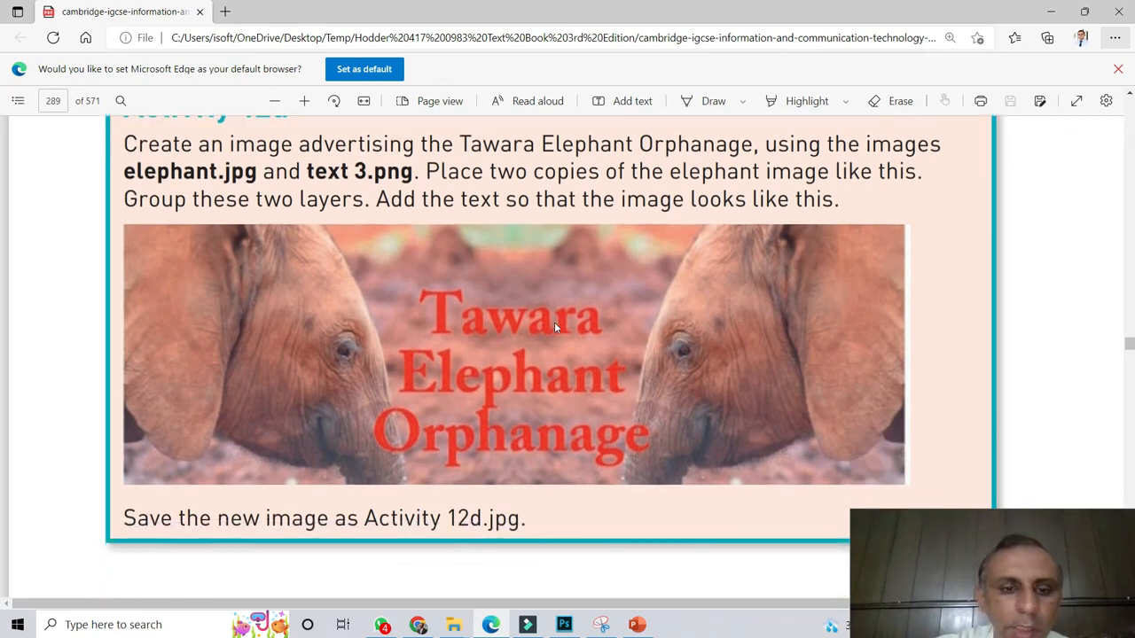
scroll(555, 328, up, 1)
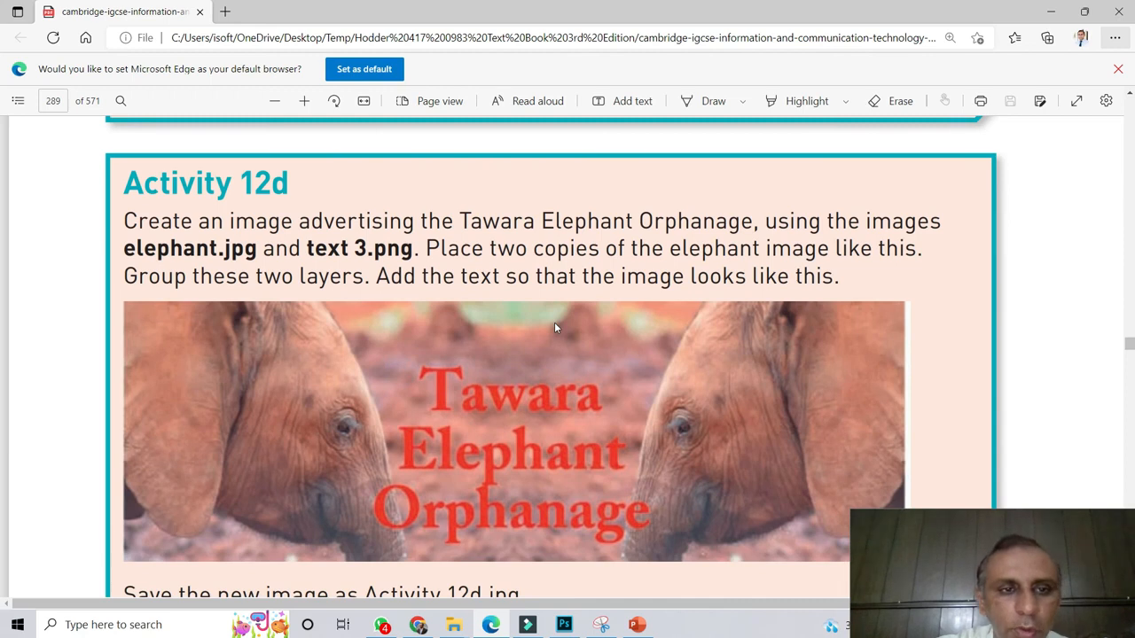